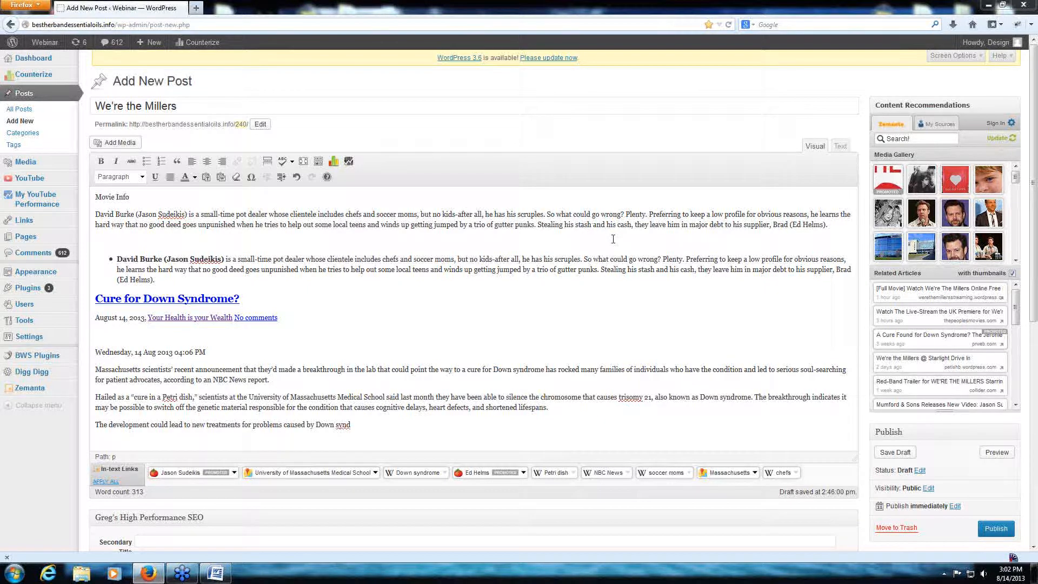
- Switch to the Word document and copy the movie poster, the Movie Info heading and the paragraph below it
{"action": "left_click", "coordinate": [216, 572]}
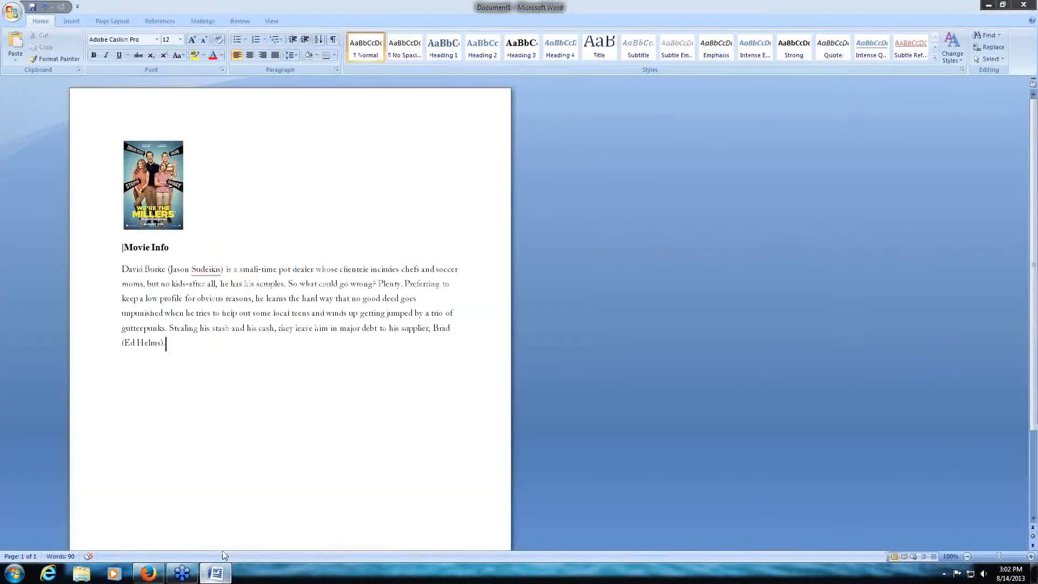
{"action": "left_click", "coordinate": [167, 175]}
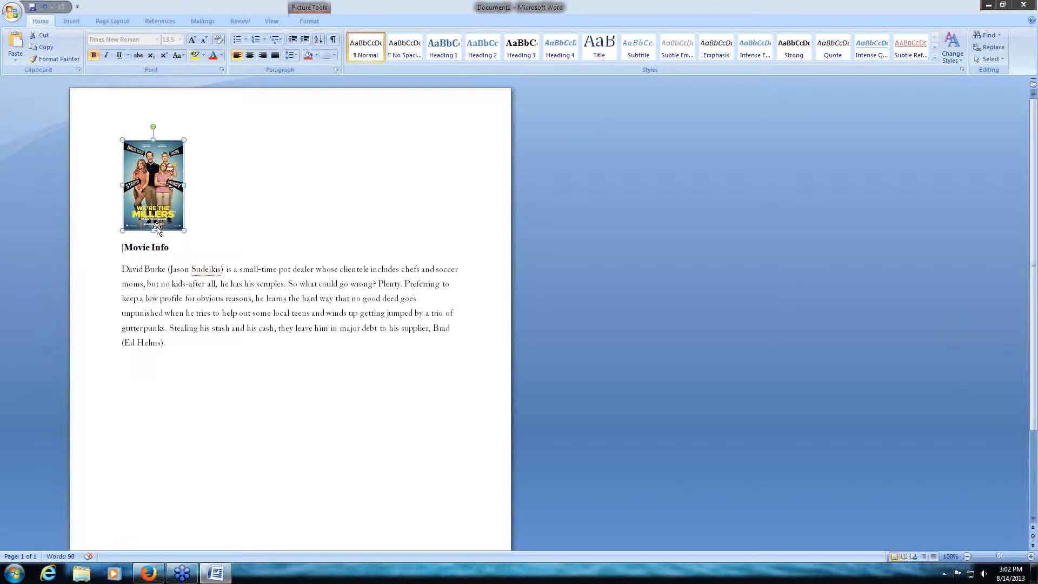
{"action": "left_click", "coordinate": [151, 251]}
{"action": "key", "text": "Delete"}
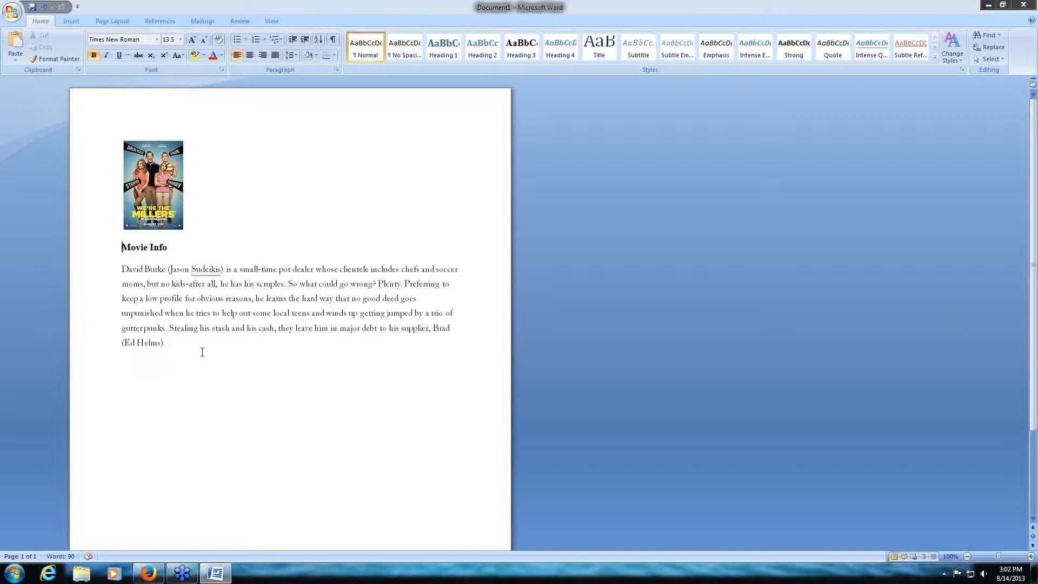
{"action": "left_click_drag", "start_coordinate": [202, 350], "coordinate": [87, 128]}
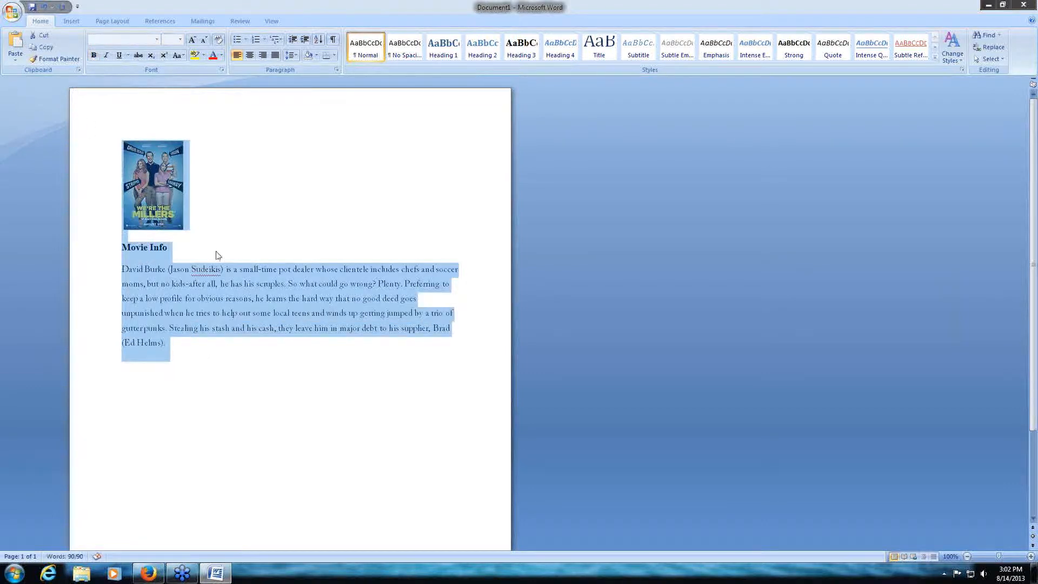
{"action": "right_click", "coordinate": [189, 298]}
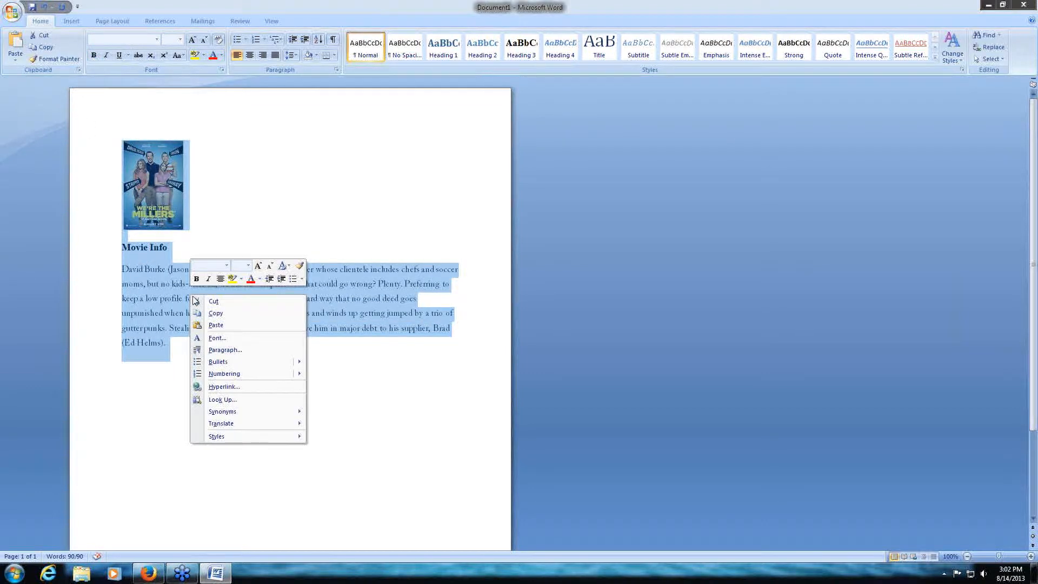
{"action": "left_click", "coordinate": [215, 312]}
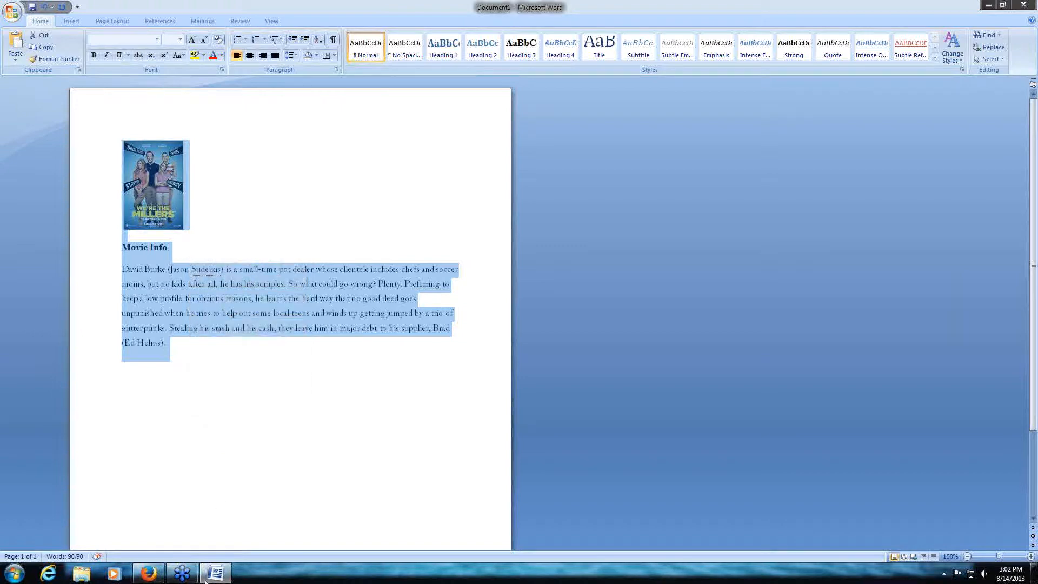
- In the WordPress post "We're the Millers", clear the existing body and paste the copied Word content
{"action": "left_click", "coordinate": [158, 577]}
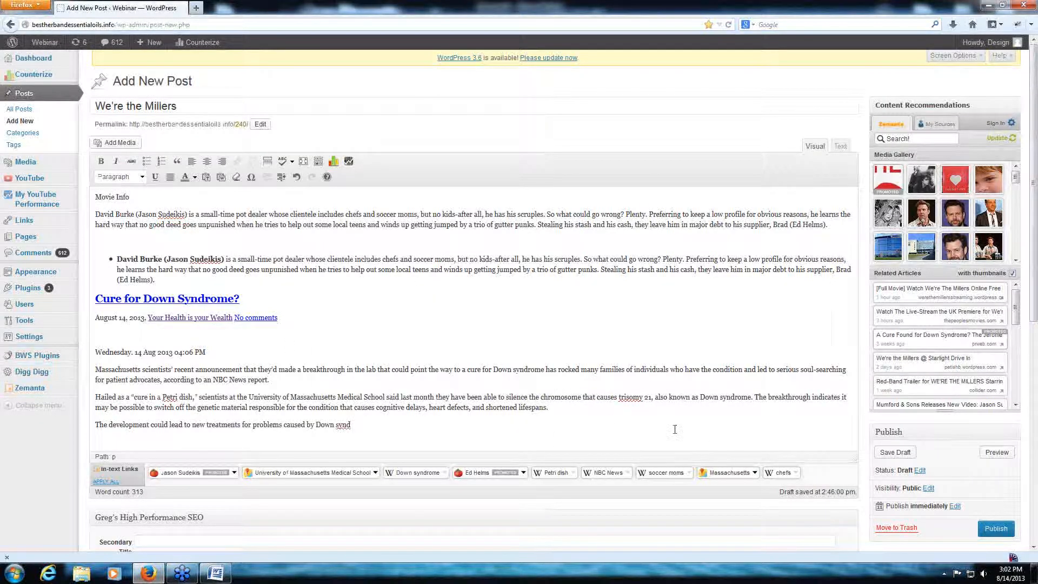
{"action": "left_click_drag", "start_coordinate": [531, 443], "coordinate": [2, 145]}
{"action": "key", "text": "Delete"}
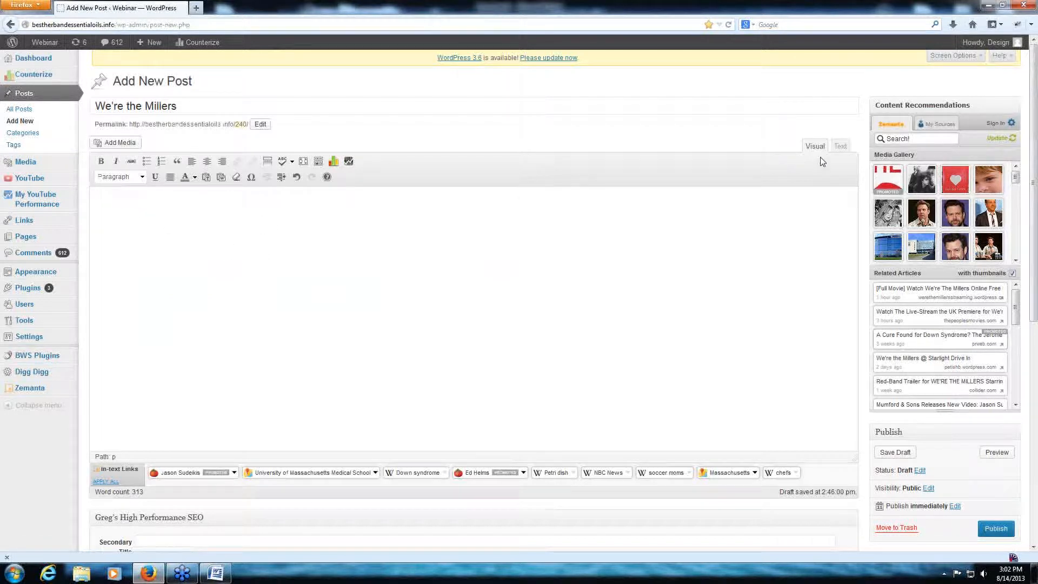
{"action": "right_click", "coordinate": [137, 210]}
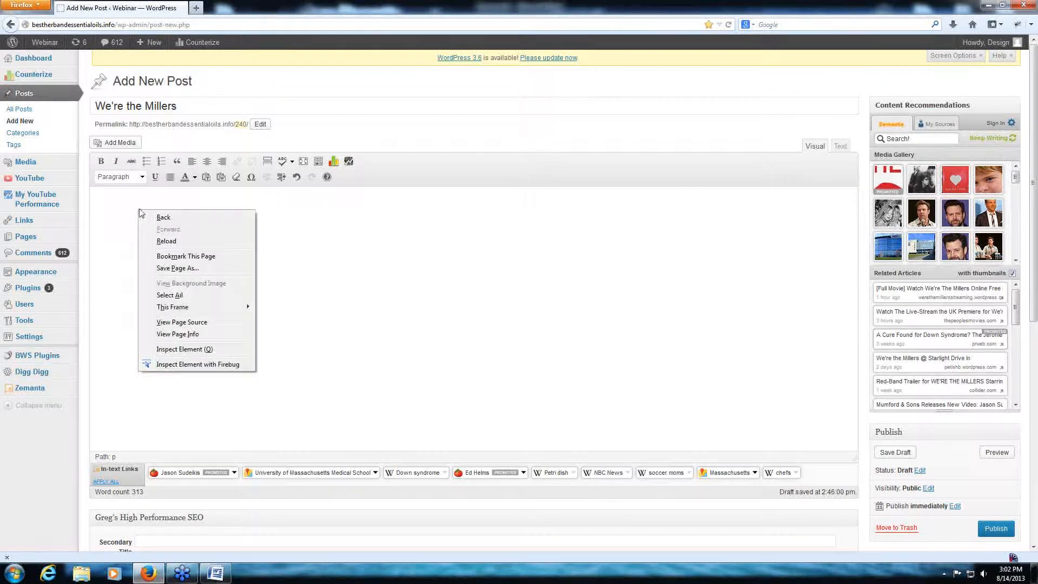
{"action": "left_click", "coordinate": [113, 225]}
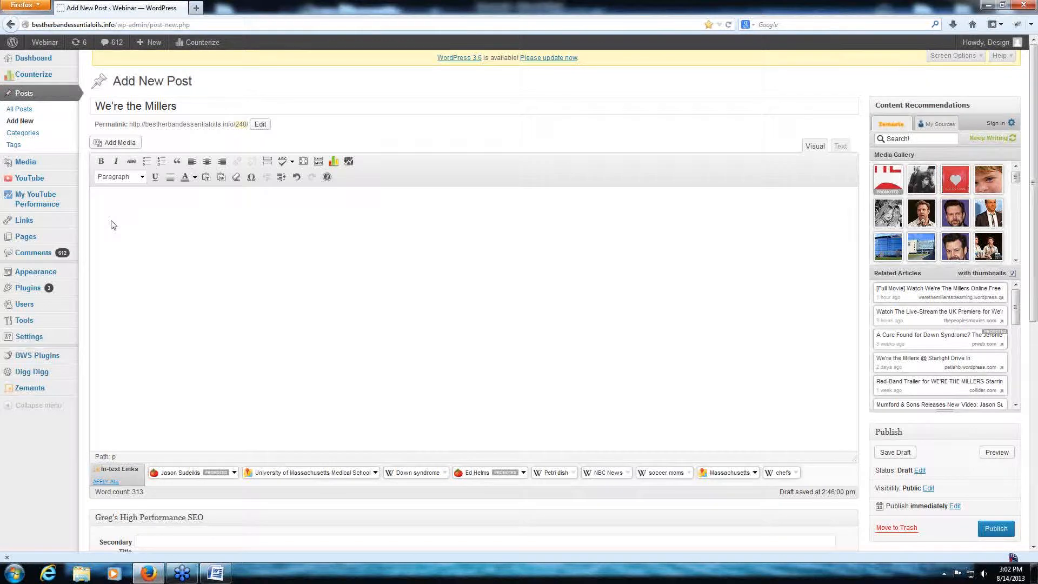
{"action": "type", "text": "Movie Info David Burke (Jason Sudeikis) is a small-time pot dealer whose clientele includes chefs and soccer moms, but no kids-after all, he has his scruples. So what could go wrong? Plenty. Preferring to keep a low profile for obvious reasons, he learns the hard way that no good deed goes unpunished when he tries to help out some local teens and winds up getting jumped by a trio of gutter punks. Stealing his stash and his cash, they leave him in major debt to his supplier, Brad (Ed Helms)."}
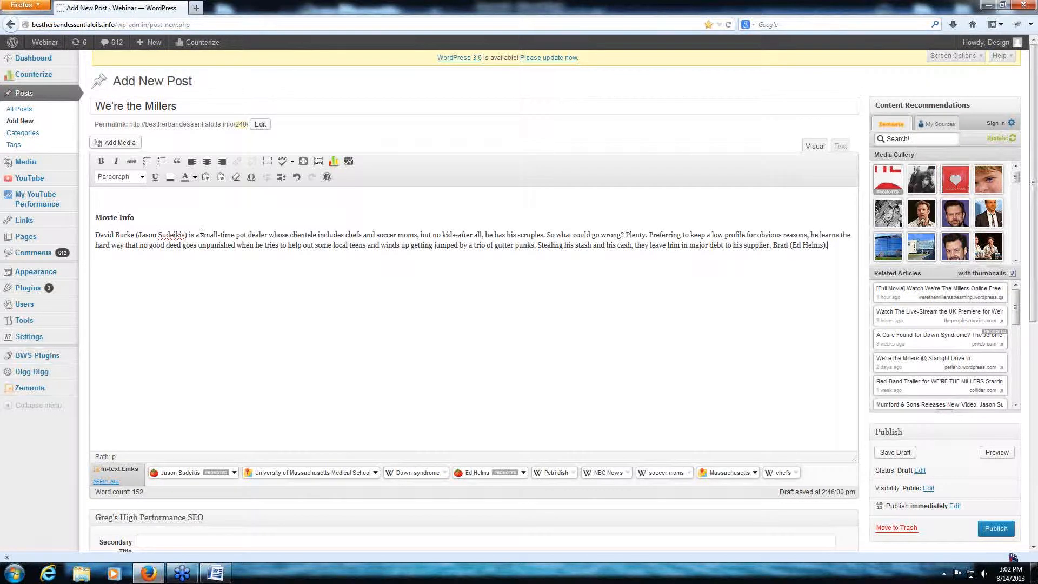
- Inspect the HTML code of the pasted heading and paragraph, and return to the visual editor
{"action": "left_click", "coordinate": [109, 201]}
{"action": "left_click", "coordinate": [839, 146]}
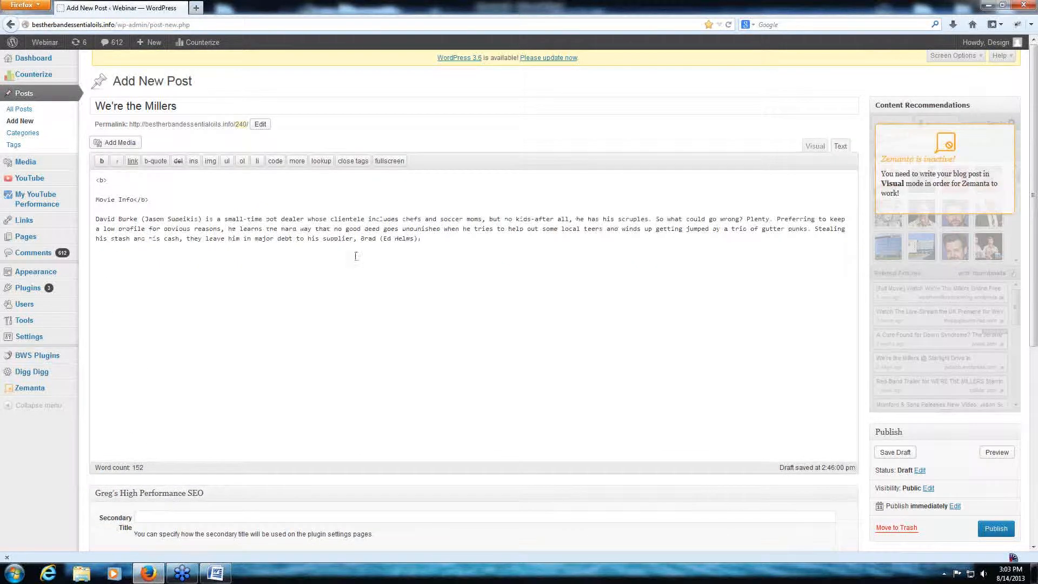
{"action": "left_click_drag", "start_coordinate": [137, 199], "coordinate": [96, 179]}
{"action": "left_click", "coordinate": [499, 259]}
{"action": "left_click_drag", "start_coordinate": [374, 241], "coordinate": [425, 234]}
{"action": "left_click", "coordinate": [221, 209]}
{"action": "left_click_drag", "start_coordinate": [186, 214], "coordinate": [187, 217]}
{"action": "left_click", "coordinate": [437, 234]}
{"action": "left_click_drag", "start_coordinate": [448, 241], "coordinate": [123, 219]}
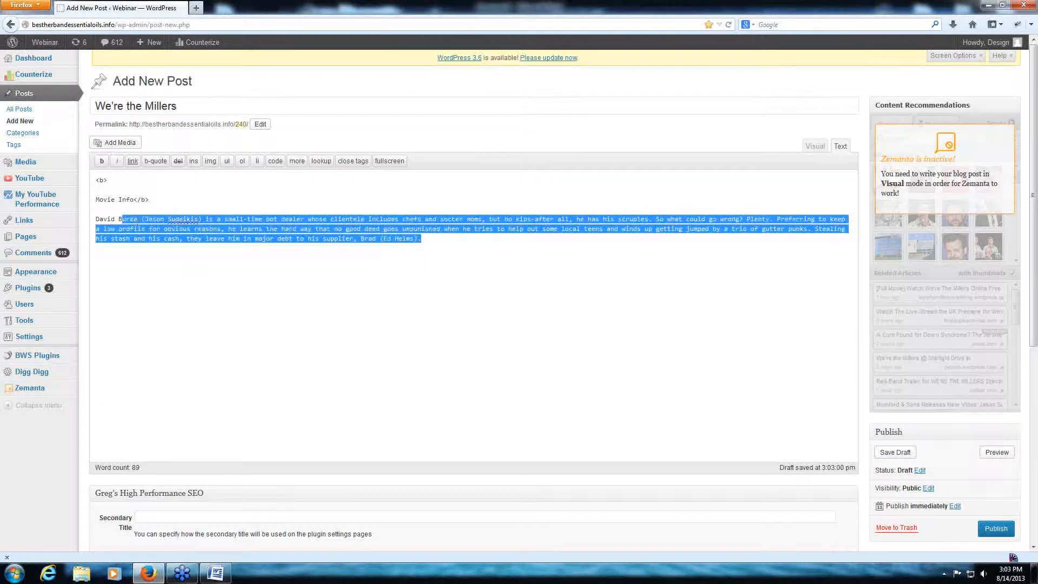
{"action": "left_click", "coordinate": [807, 150]}
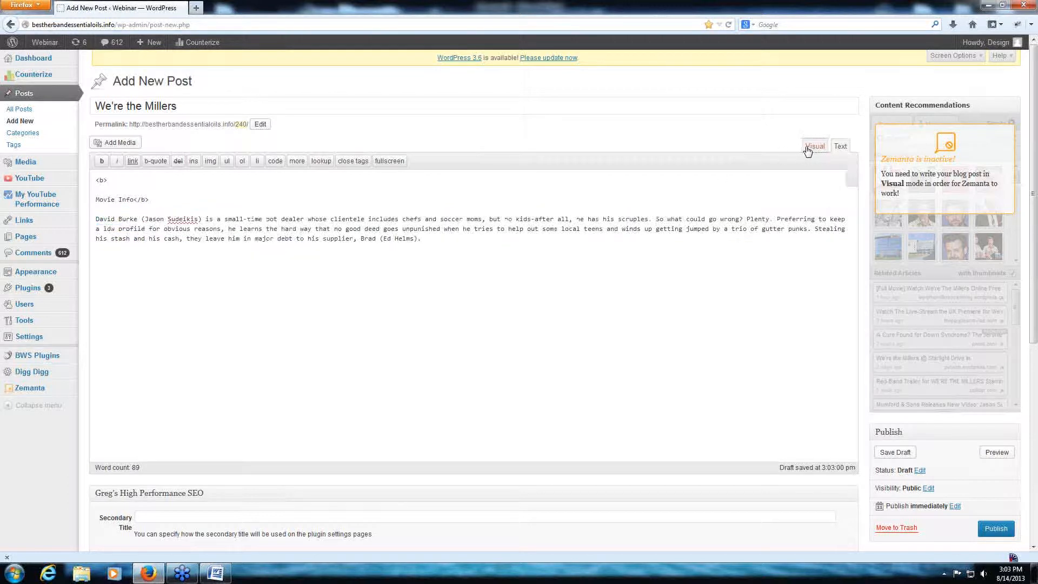
- Copy only the movie poster from the Word document and paste it above Movie Info in the WordPress post
{"action": "left_click", "coordinate": [215, 573]}
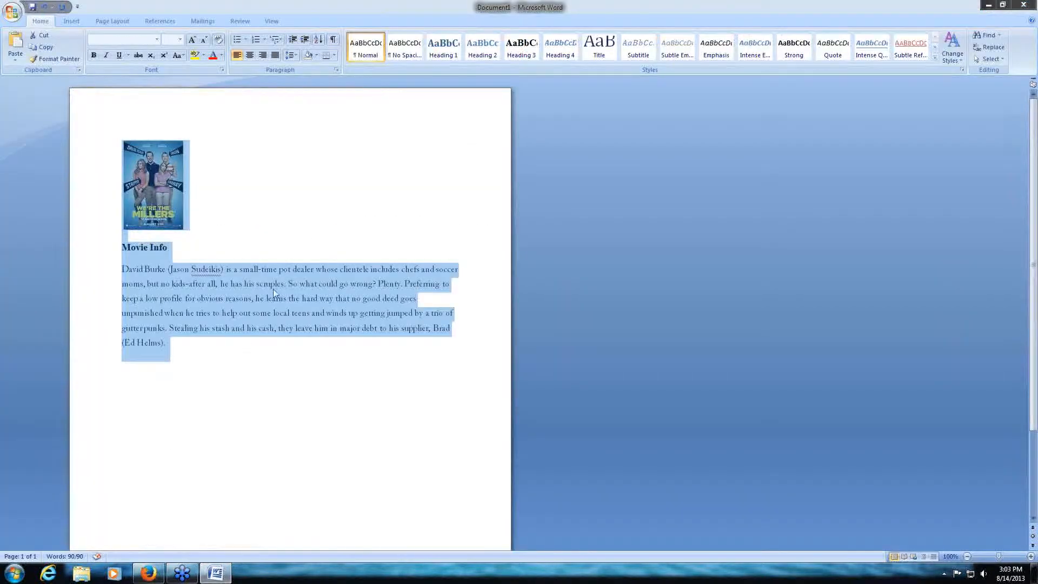
{"action": "left_click", "coordinate": [194, 196]}
{"action": "left_click", "coordinate": [155, 187]}
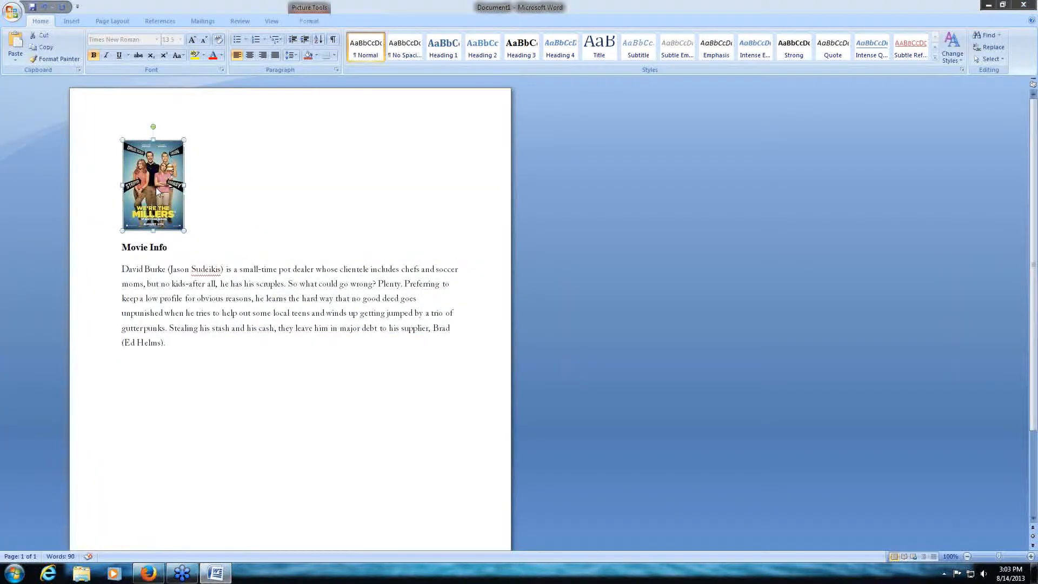
{"action": "right_click", "coordinate": [156, 187]}
{"action": "left_click", "coordinate": [196, 207]}
{"action": "left_click", "coordinate": [149, 573]}
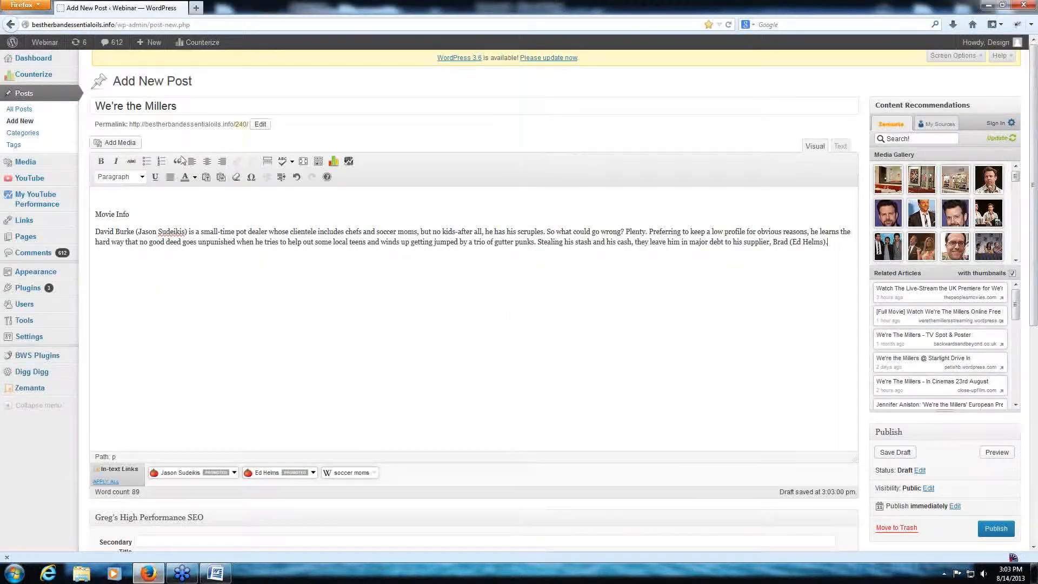
{"action": "right_click", "coordinate": [113, 196]}
{"action": "left_click", "coordinate": [155, 244]}
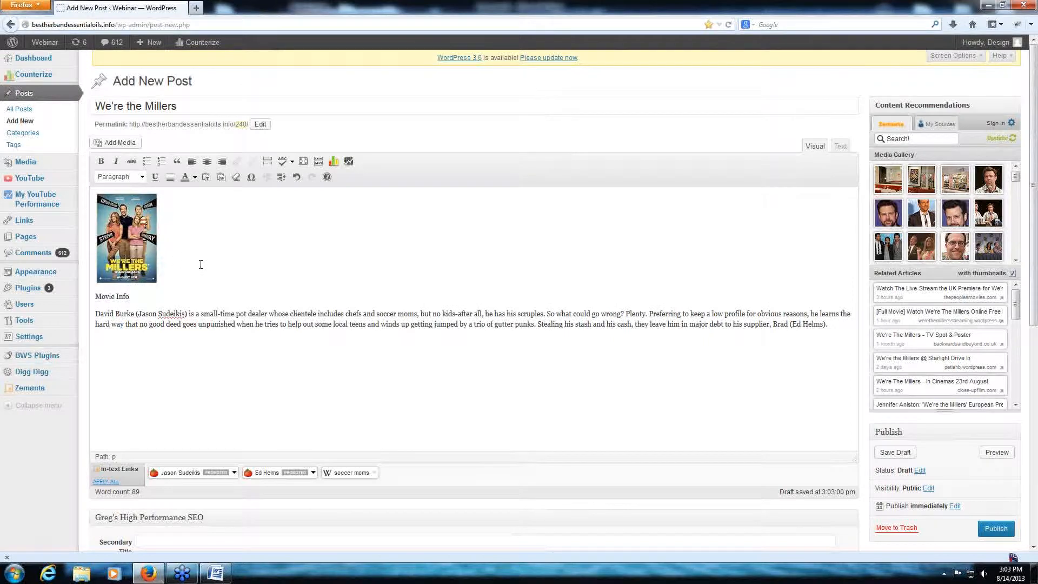
- View the HTML code generated for the pasted poster and return to the visual editor
{"action": "left_click", "coordinate": [840, 146]}
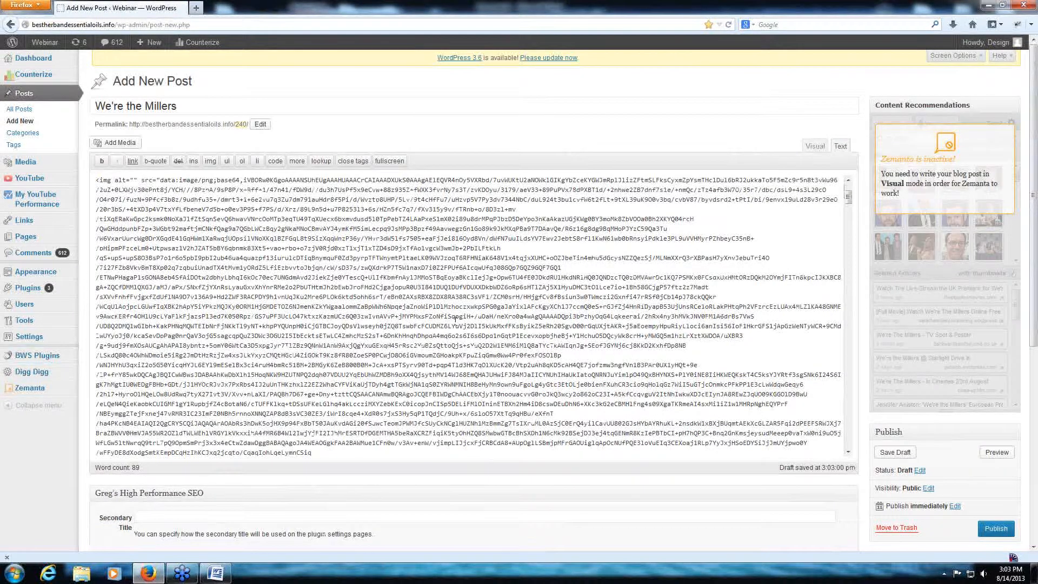
{"action": "scroll", "coordinate": [456, 321], "scroll_direction": "down", "scroll_amount": 7}
{"action": "scroll", "coordinate": [455, 322], "scroll_direction": "up", "scroll_amount": 7}
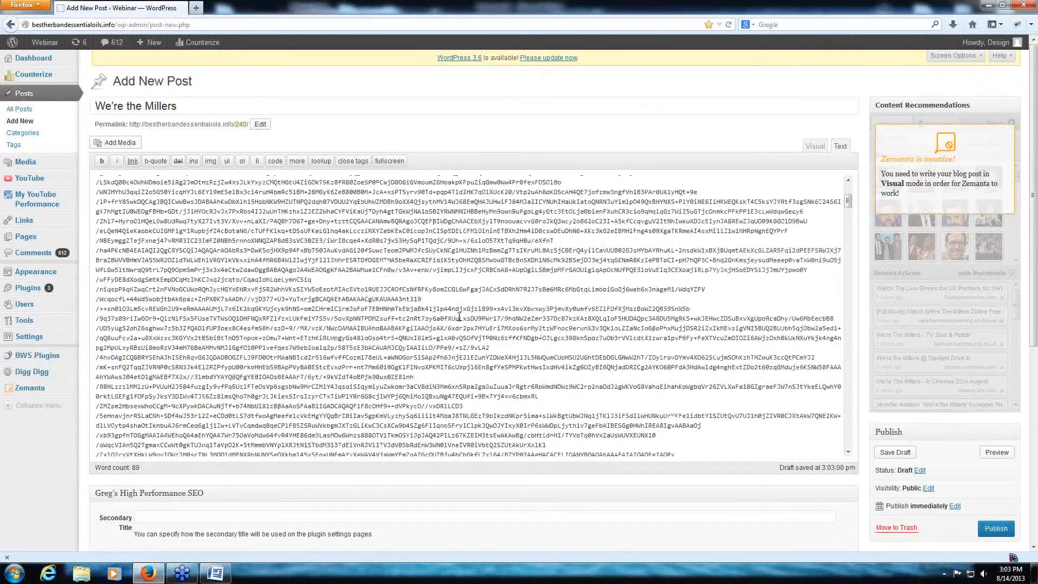
{"action": "left_click", "coordinate": [823, 146]}
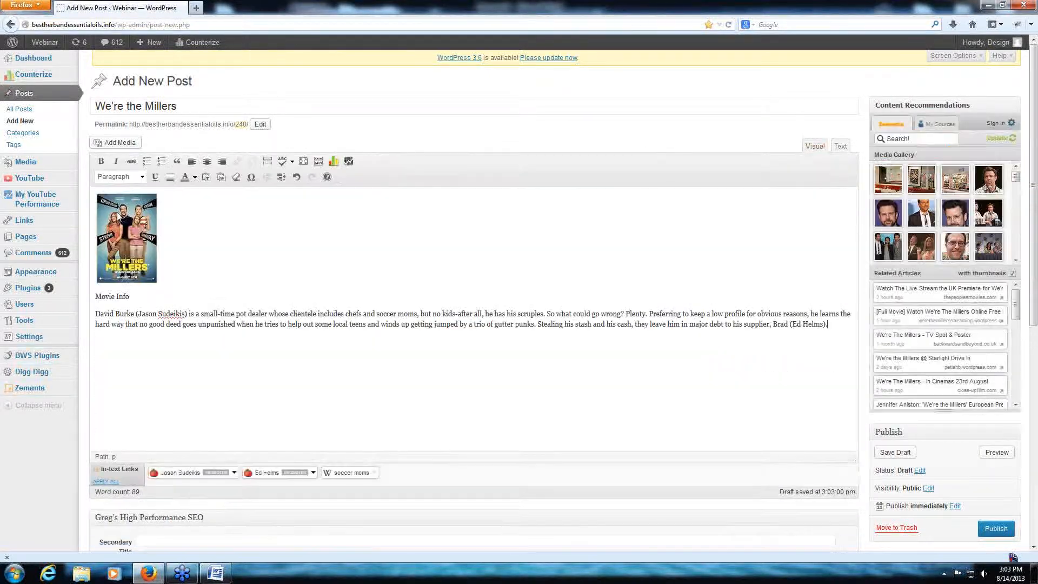
- Reopen the post's HTML code and highlight the poster's embedded image data, examining it through to the closing of the tag
{"action": "left_click", "coordinate": [840, 146]}
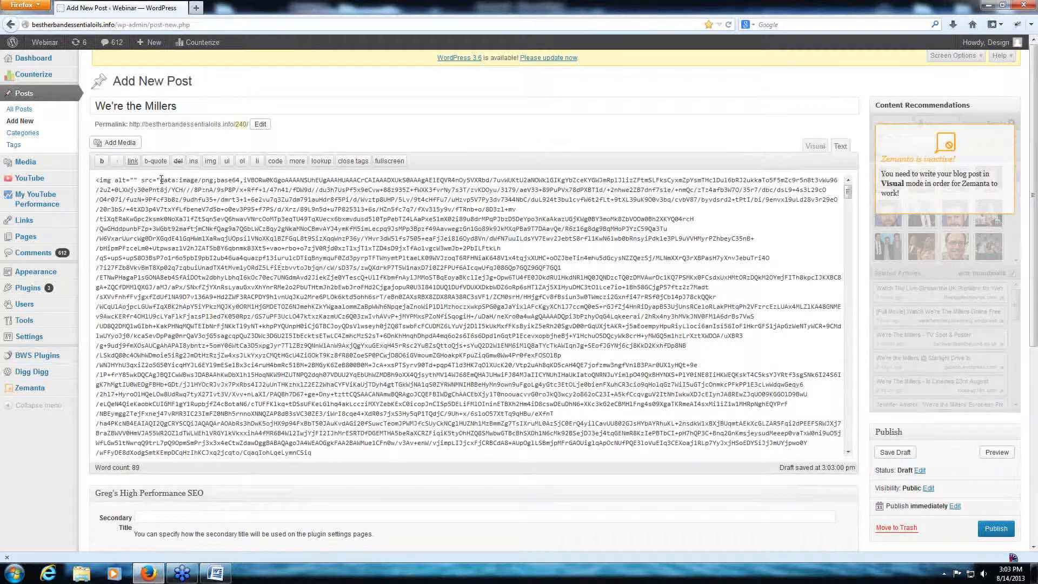
{"action": "left_click_drag", "start_coordinate": [170, 180], "coordinate": [475, 579]}
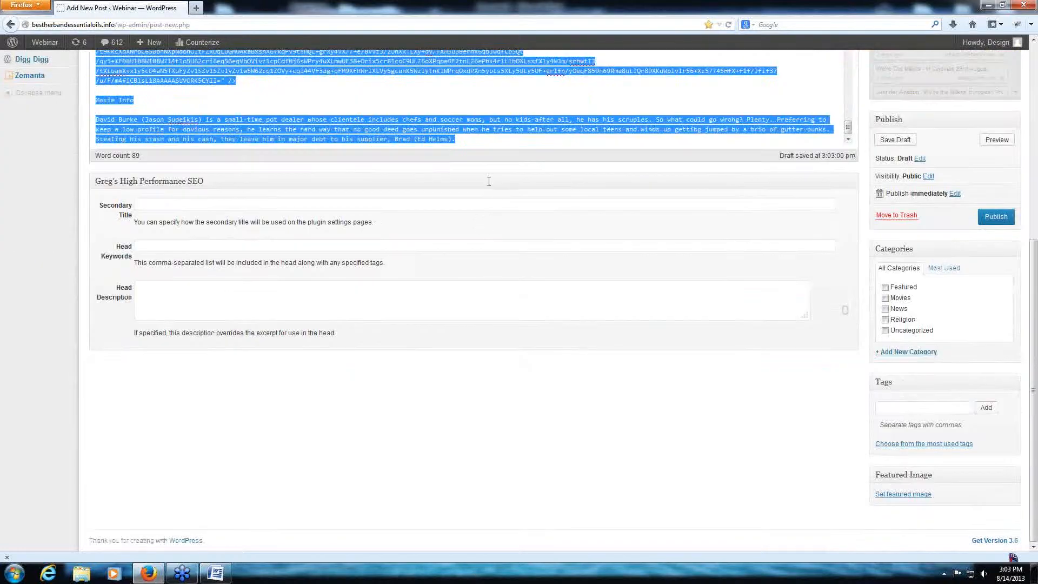
{"action": "scroll", "coordinate": [589, 246], "scroll_direction": "up", "scroll_amount": 5}
{"action": "left_click", "coordinate": [226, 393]}
{"action": "left_click_drag", "start_coordinate": [225, 393], "coordinate": [132, 180]}
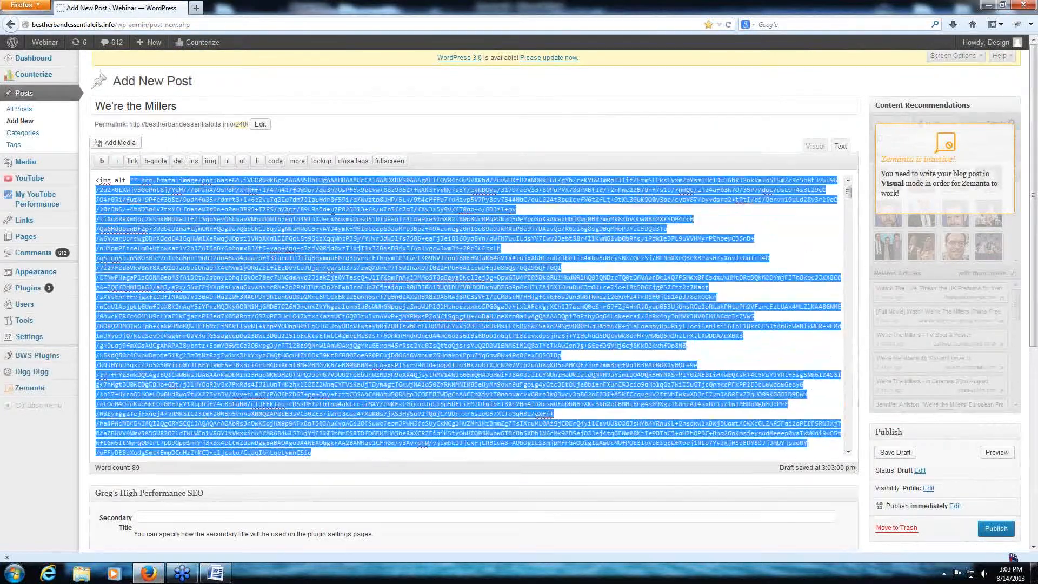
{"action": "scroll", "coordinate": [344, 207], "scroll_direction": "down", "scroll_amount": 15}
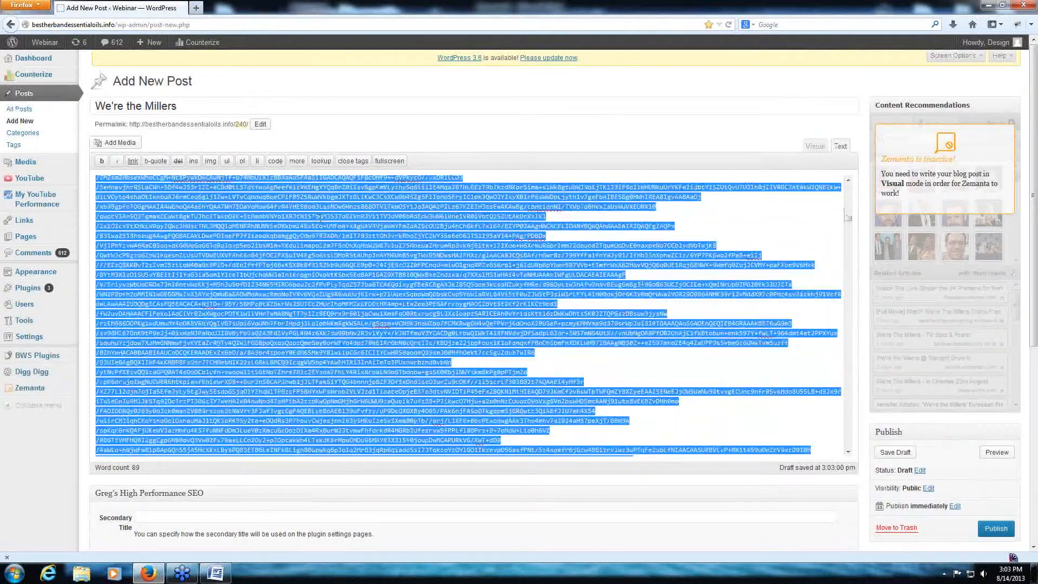
{"action": "scroll", "coordinate": [322, 218], "scroll_direction": "down", "scroll_amount": 20}
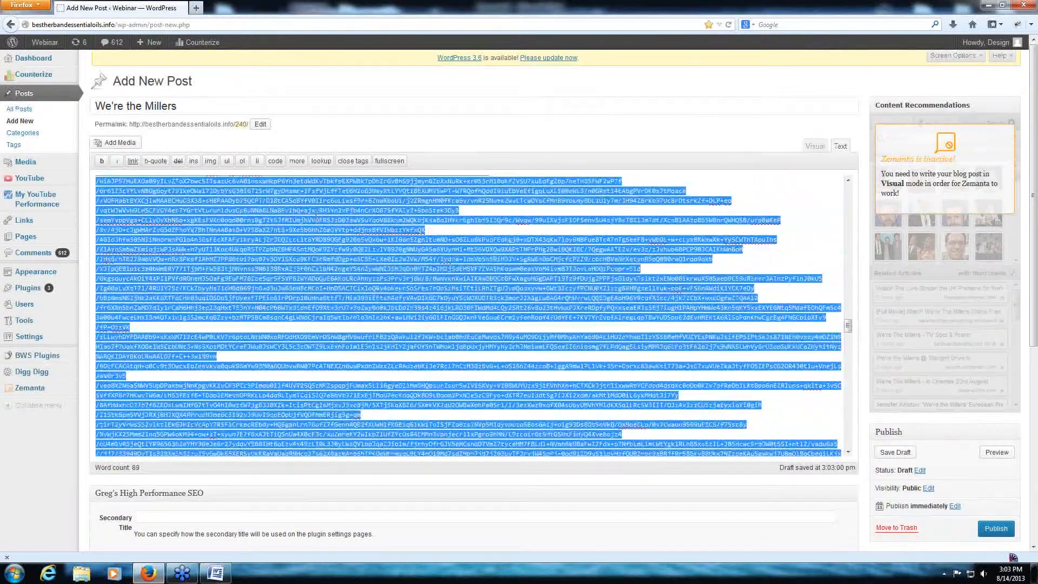
{"action": "scroll", "coordinate": [315, 214], "scroll_direction": "down", "scroll_amount": 5}
{"action": "scroll", "coordinate": [315, 212], "scroll_direction": "down", "scroll_amount": 8}
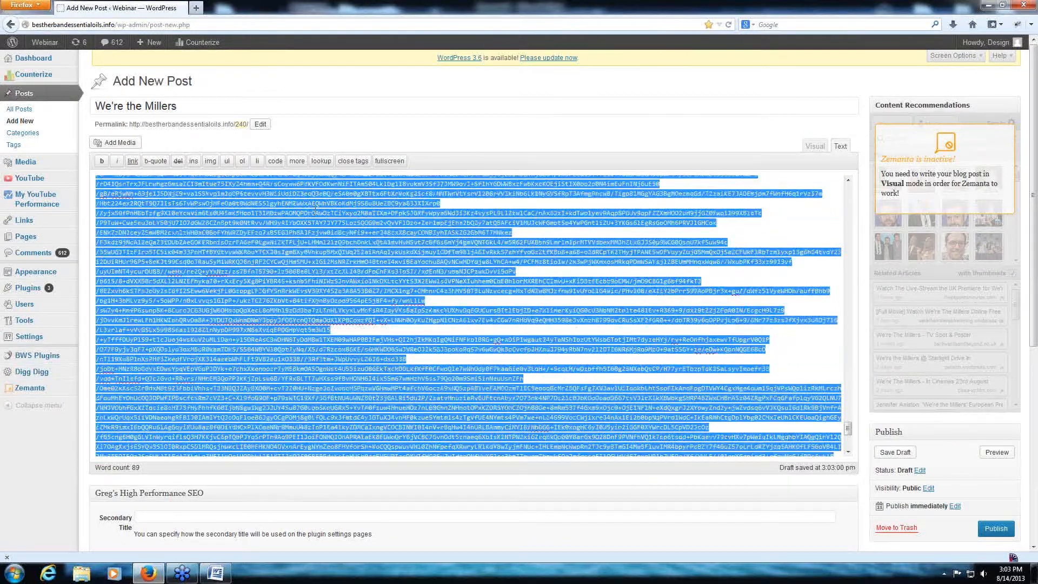
{"action": "scroll", "coordinate": [296, 449], "scroll_direction": "up", "scroll_amount": 1}
{"action": "left_click", "coordinate": [289, 436]}
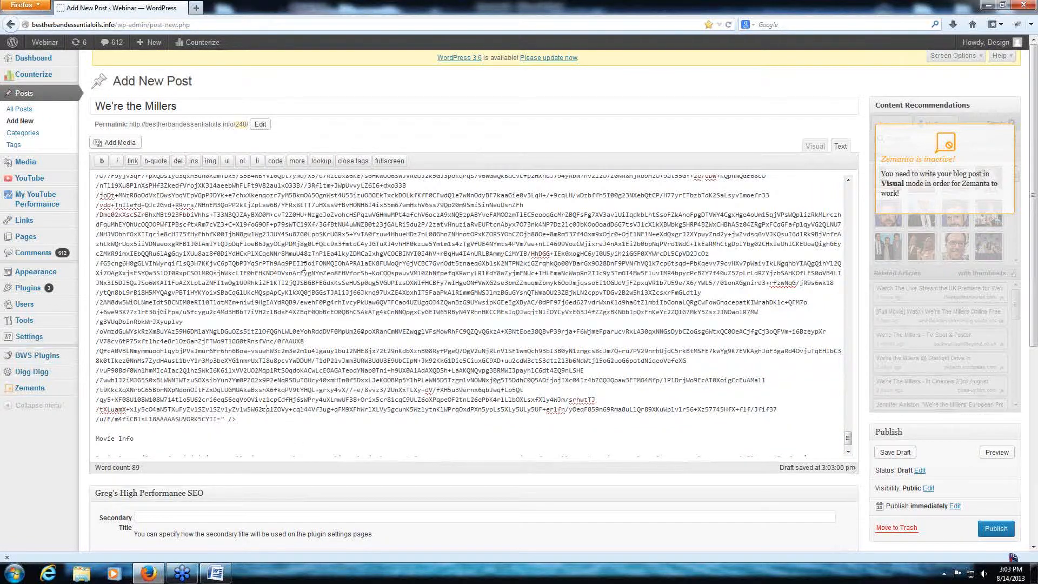
- Highlight the image data again from the start of its source attribute, and go back to the visual editor
{"action": "left_click_drag", "start_coordinate": [196, 374], "coordinate": [214, 190]}
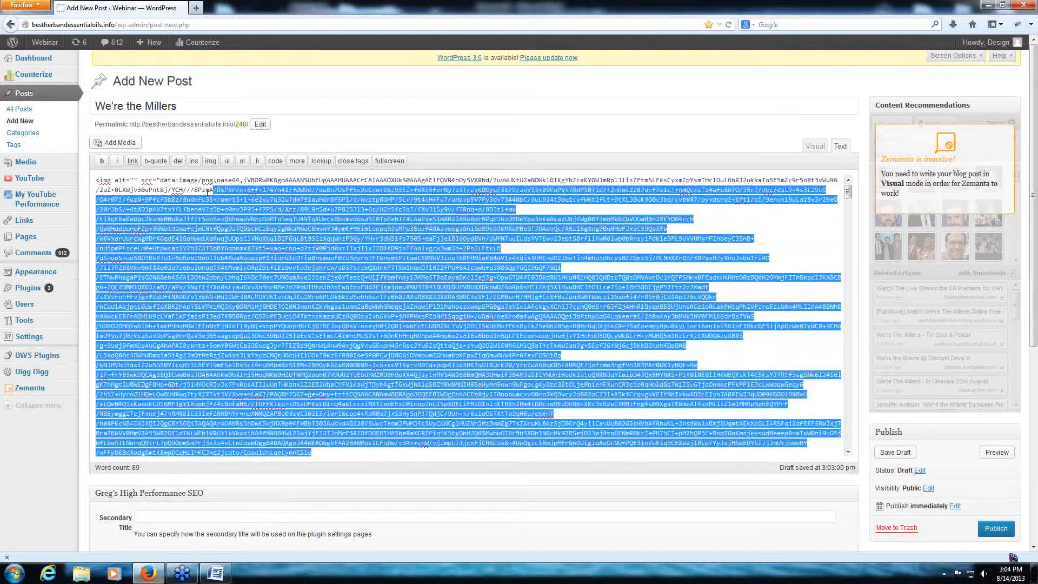
{"action": "left_click", "coordinate": [174, 181]}
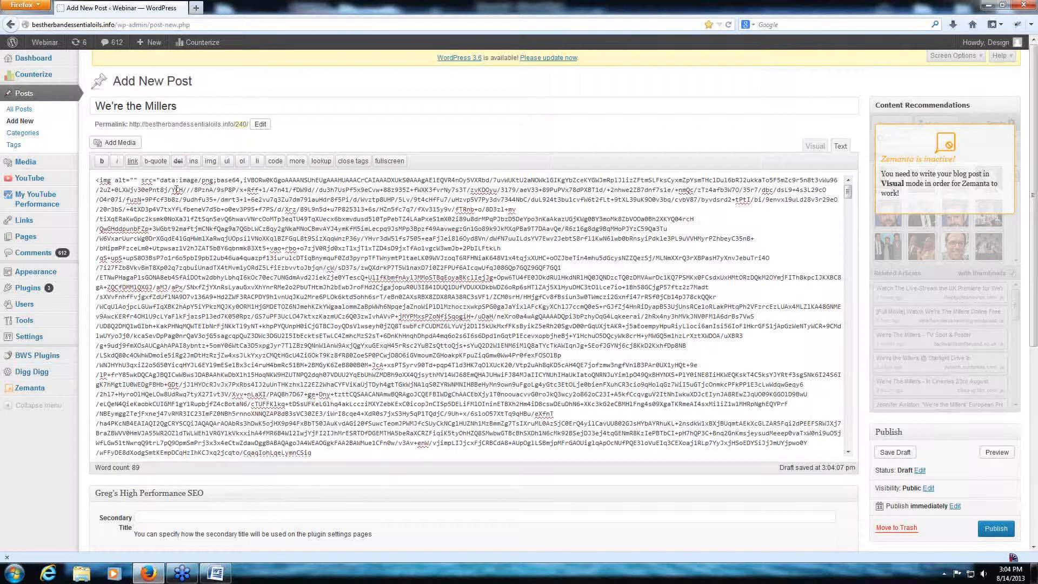
{"action": "left_click_drag", "start_coordinate": [160, 180], "coordinate": [507, 491]}
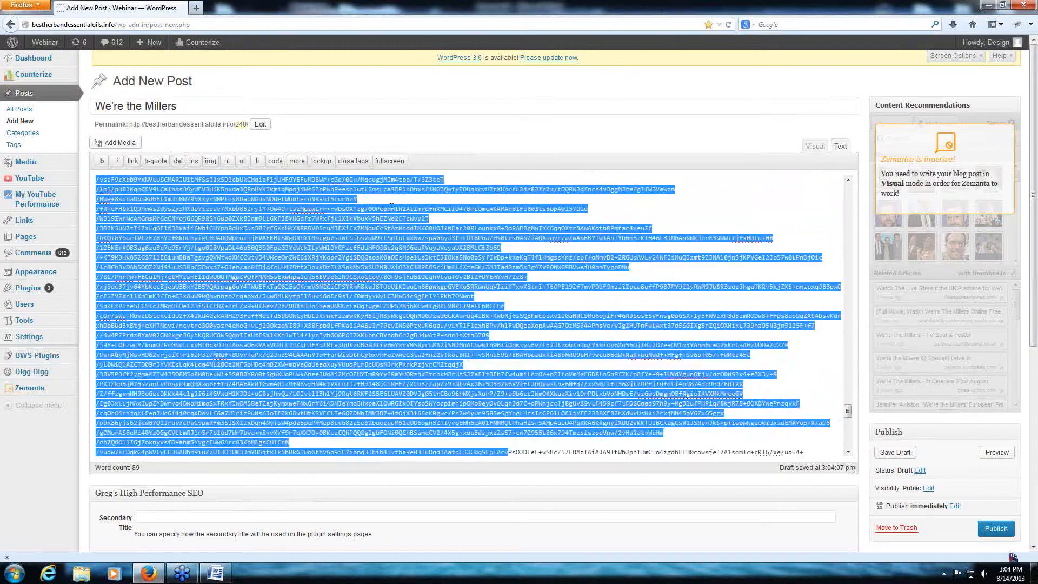
{"action": "left_click", "coordinate": [814, 146]}
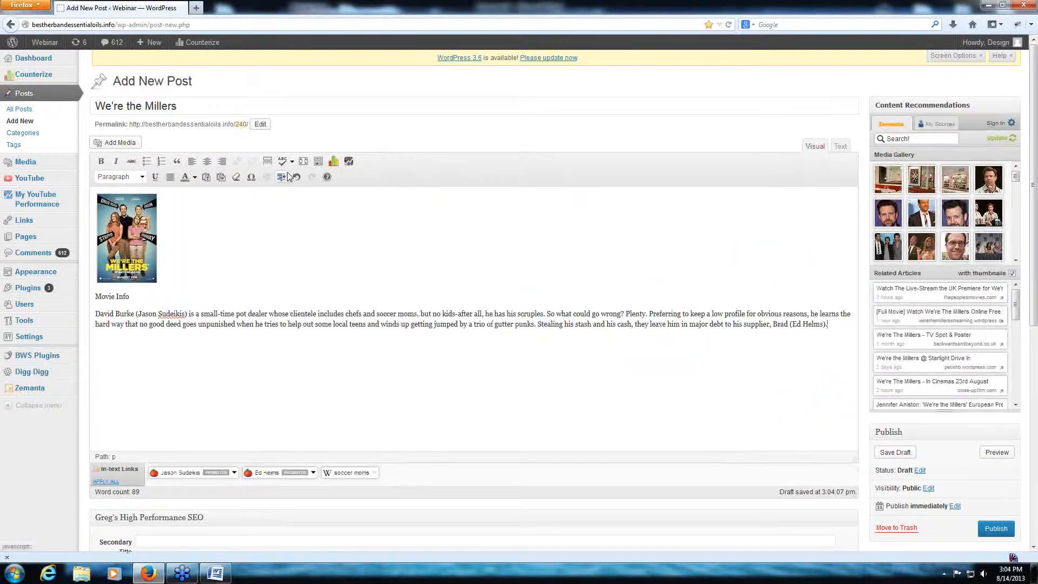
- Remove the poster, the Movie Info heading and the paragraph from the post body
{"action": "left_click", "coordinate": [148, 238]}
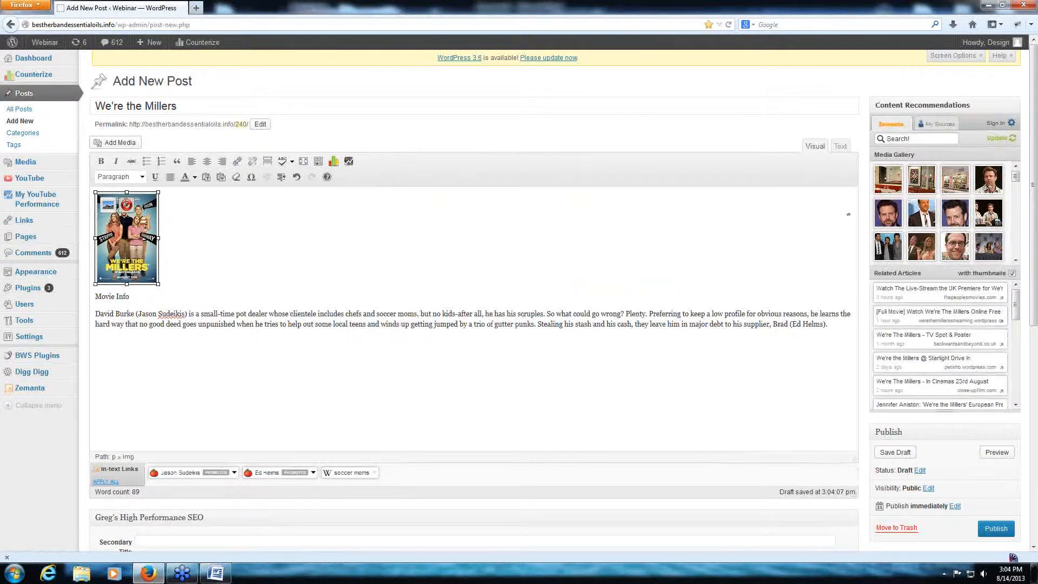
{"action": "left_click", "coordinate": [126, 204]}
{"action": "left_click_drag", "start_coordinate": [838, 223], "coordinate": [3, 178]}
{"action": "key", "text": "Delete"}
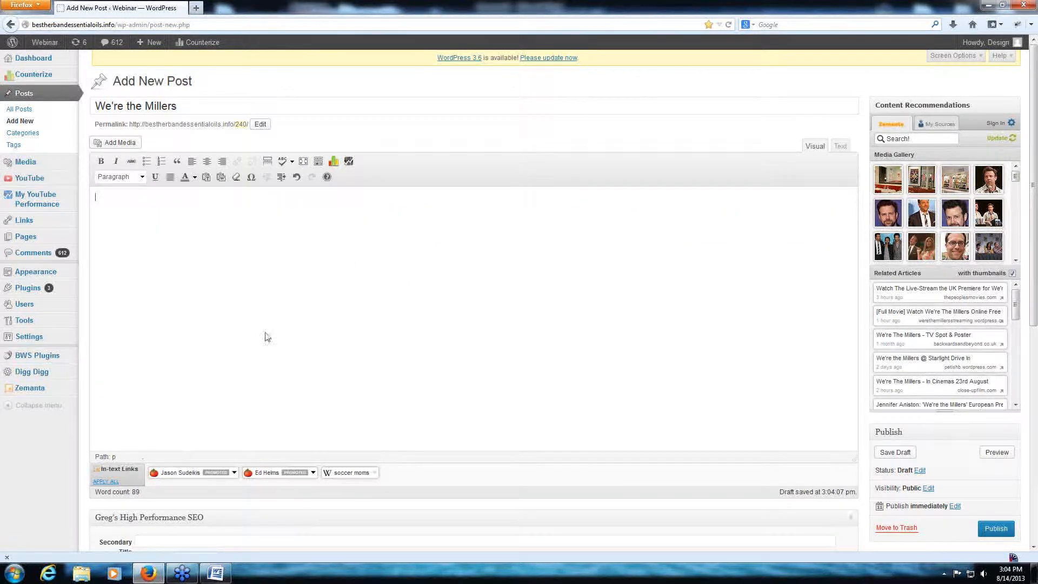
- Copy the Movie Info heading and paragraph from the Word document, without the poster, and switch back to the WordPress post
{"action": "left_click", "coordinate": [215, 573]}
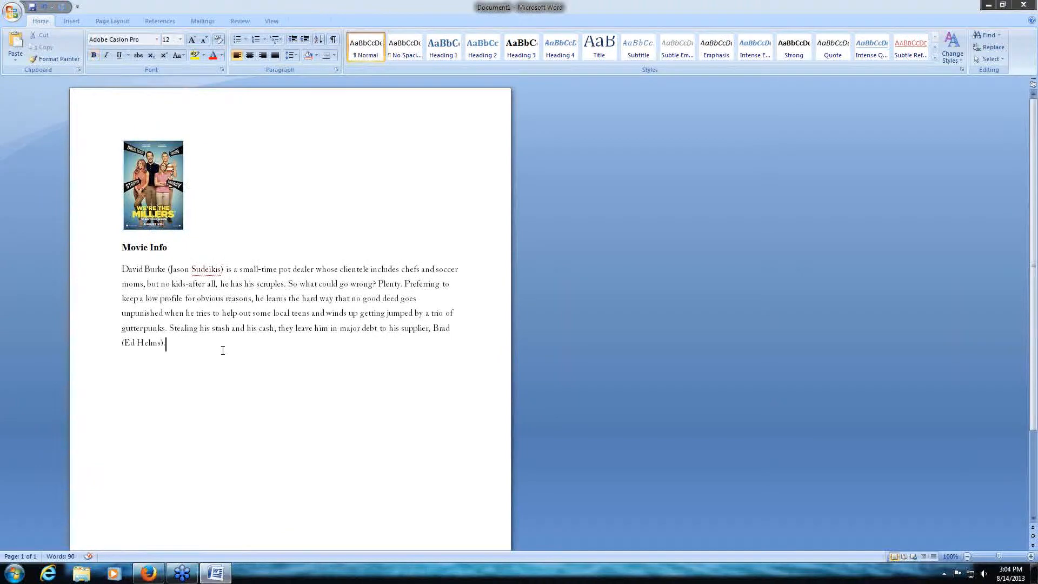
{"action": "left_click_drag", "start_coordinate": [195, 344], "coordinate": [121, 247]}
{"action": "right_click", "coordinate": [160, 277]}
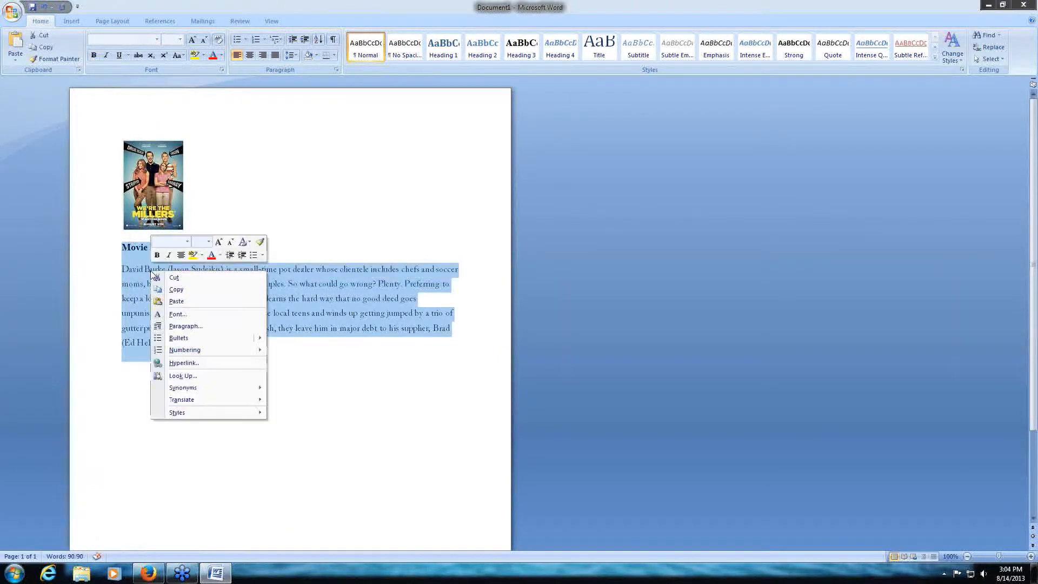
{"action": "left_click", "coordinate": [174, 289]}
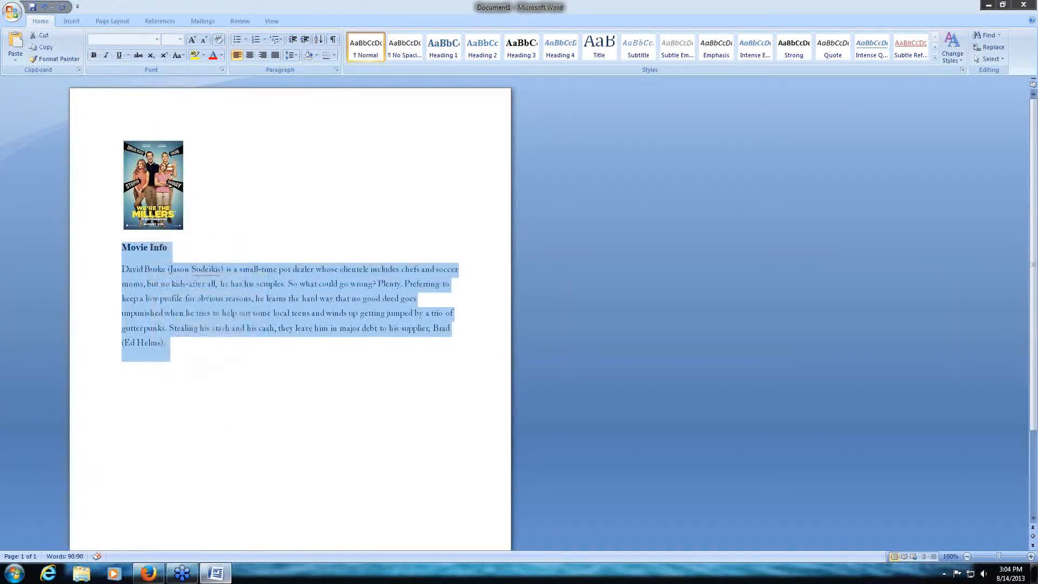
{"action": "left_click", "coordinate": [148, 573]}
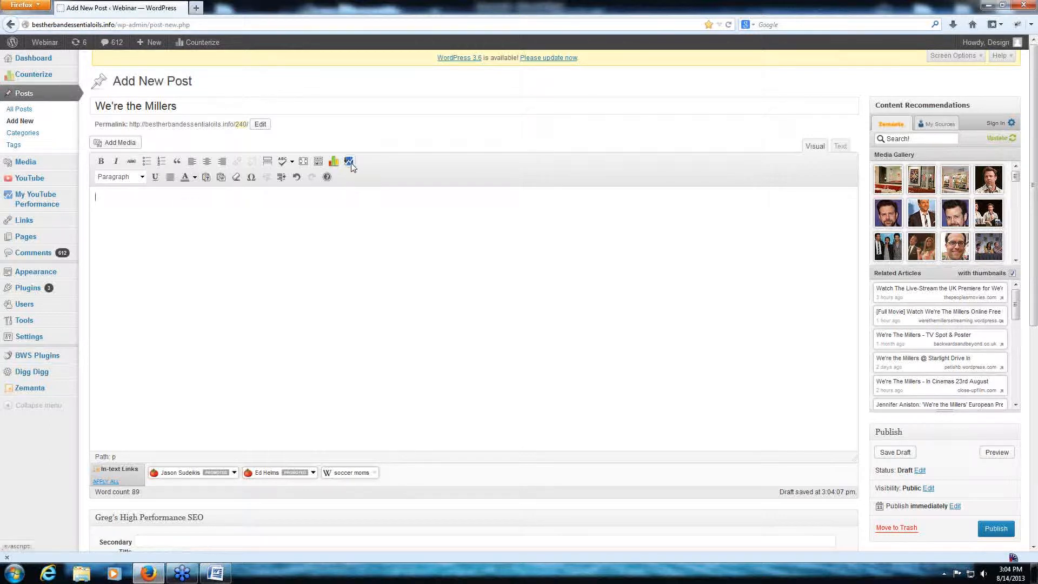
- Insert the Movie Info heading and paragraph into the post through Paste from Word, copying the text again from the Word document
{"action": "left_click", "coordinate": [101, 161]}
{"action": "left_click", "coordinate": [222, 178]}
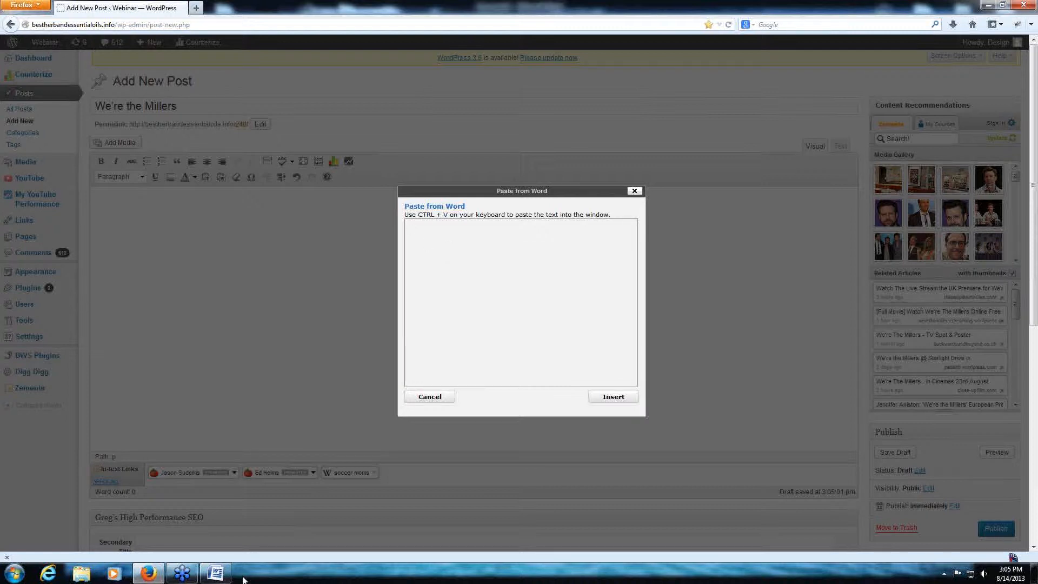
{"action": "left_click", "coordinate": [215, 573]}
{"action": "right_click", "coordinate": [215, 301]}
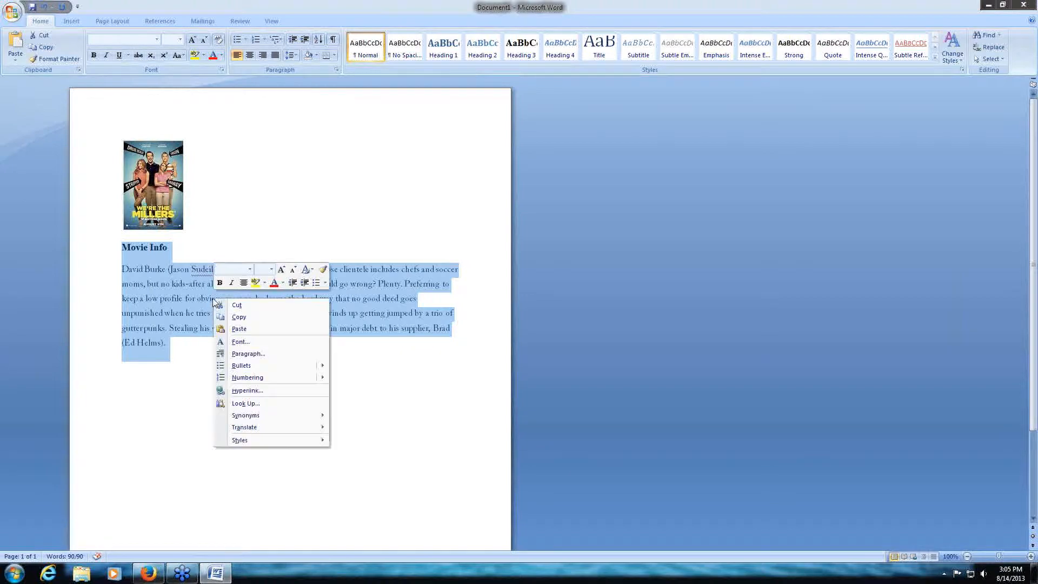
{"action": "left_click", "coordinate": [260, 318]}
{"action": "left_click", "coordinate": [148, 573]}
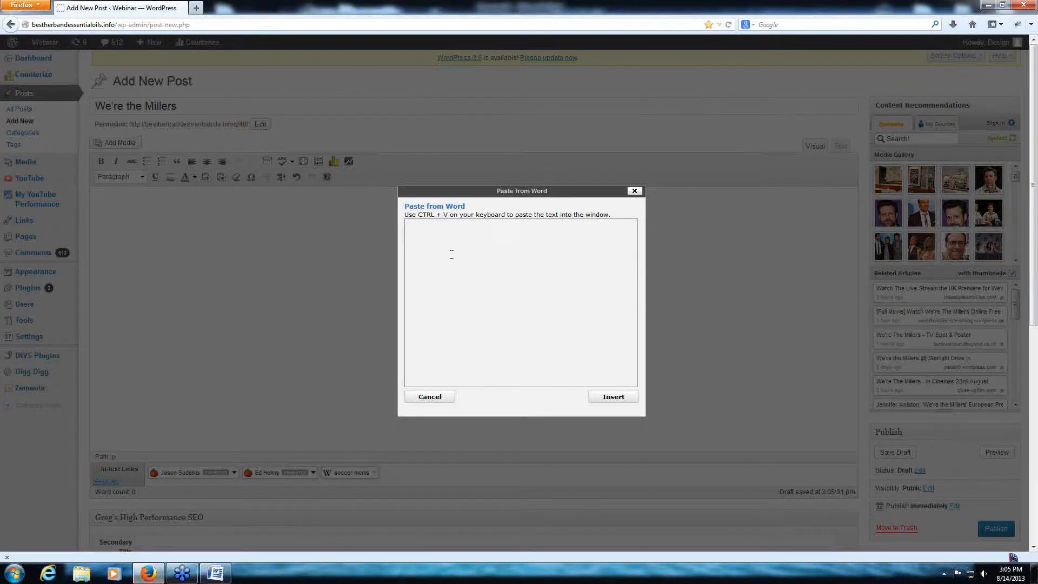
{"action": "key", "text": "ctrl+v"}
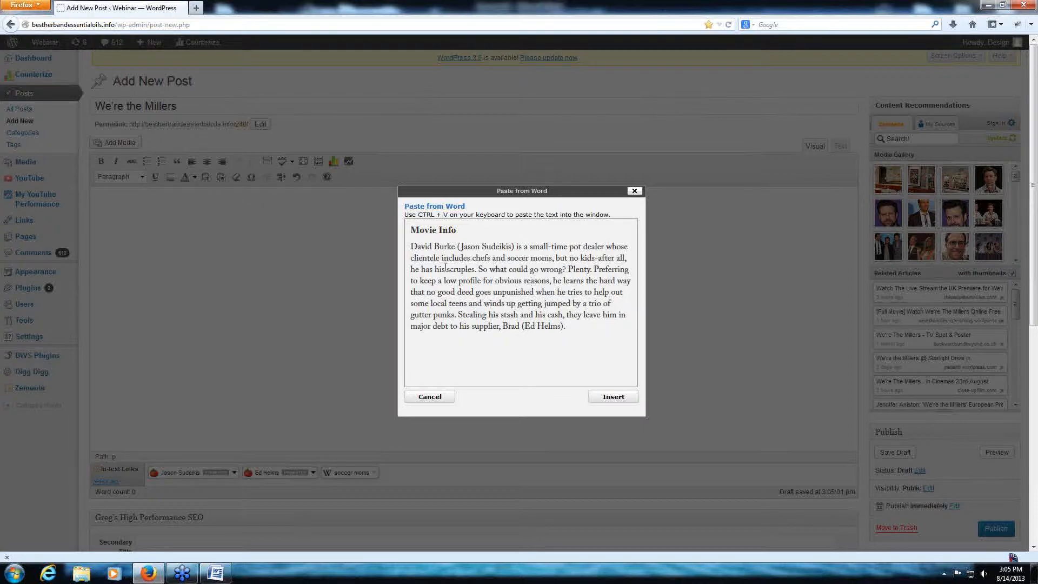
{"action": "left_click", "coordinate": [611, 398]}
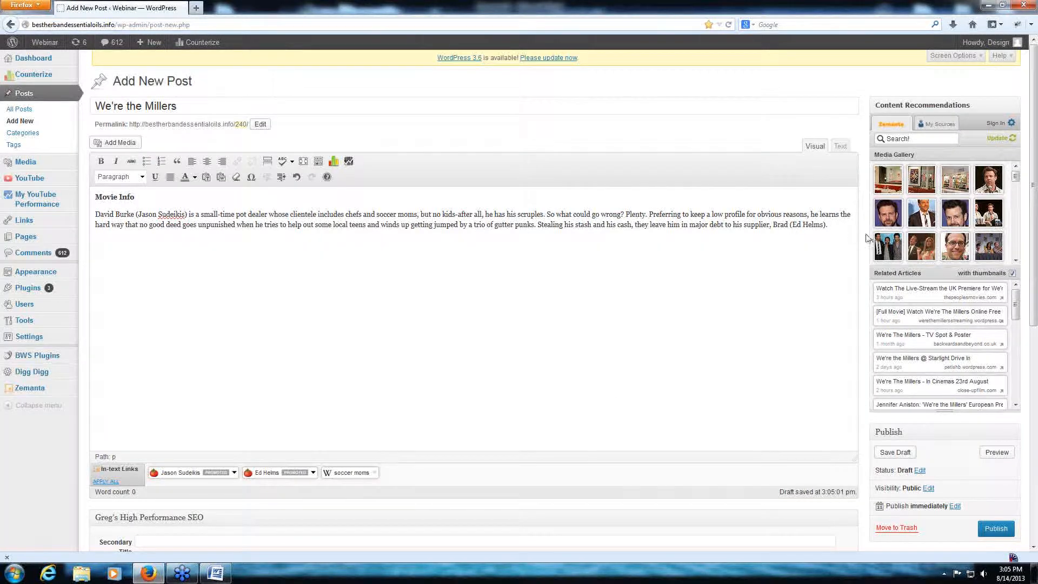
- Examine the HTML code of the inserted Movie Info text, highlighting all of it, and return to the visual editor
{"action": "left_click", "coordinate": [840, 146]}
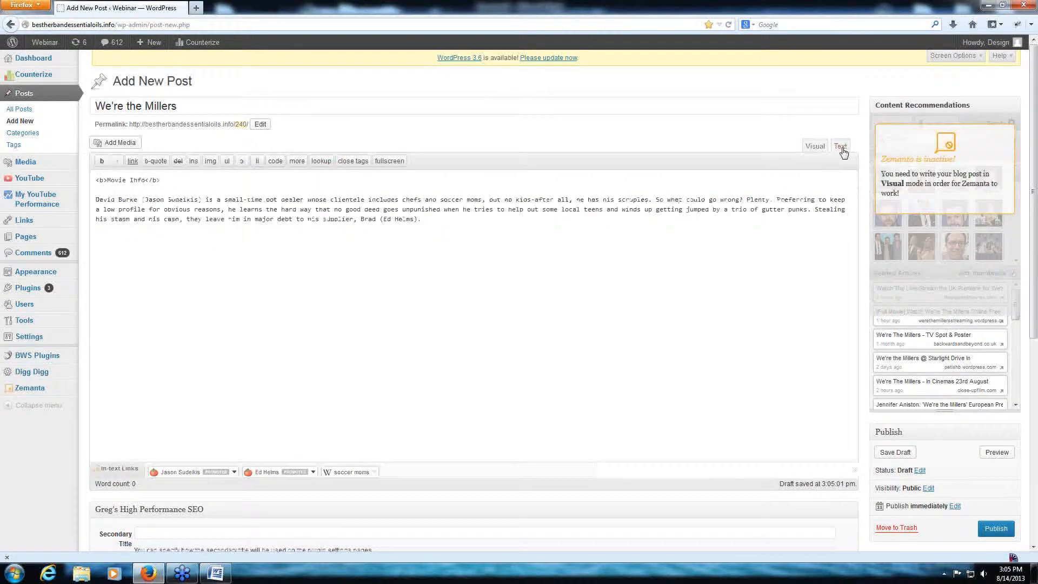
{"action": "left_click_drag", "start_coordinate": [439, 240], "coordinate": [88, 176]}
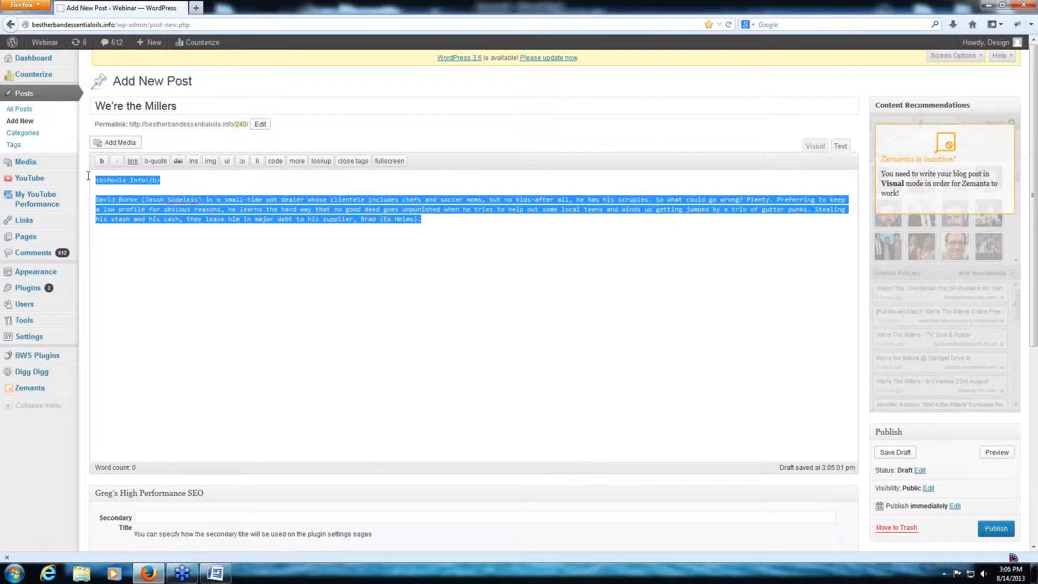
{"action": "left_click", "coordinate": [177, 185]}
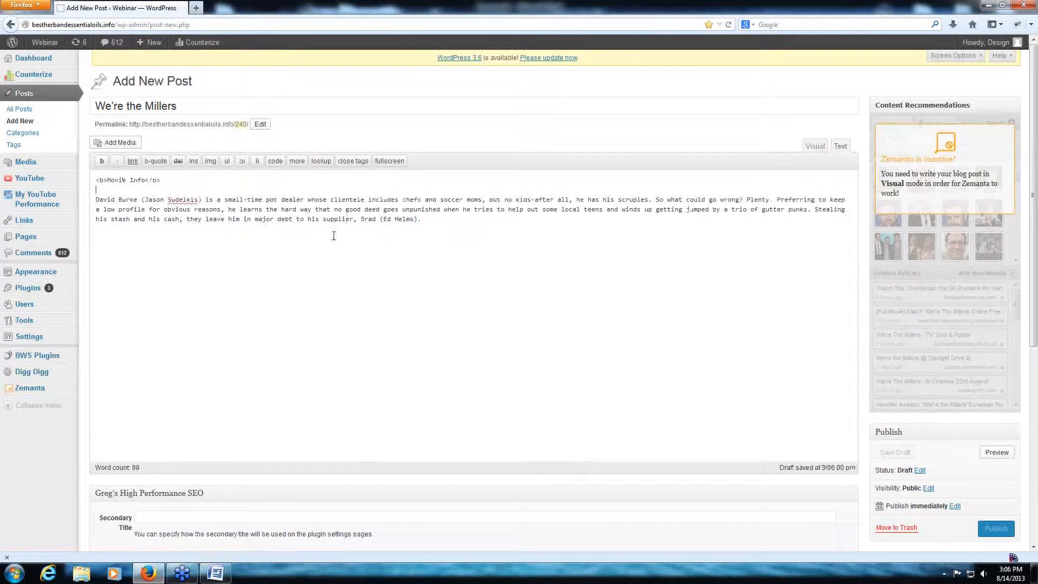
{"action": "left_click", "coordinate": [815, 147]}
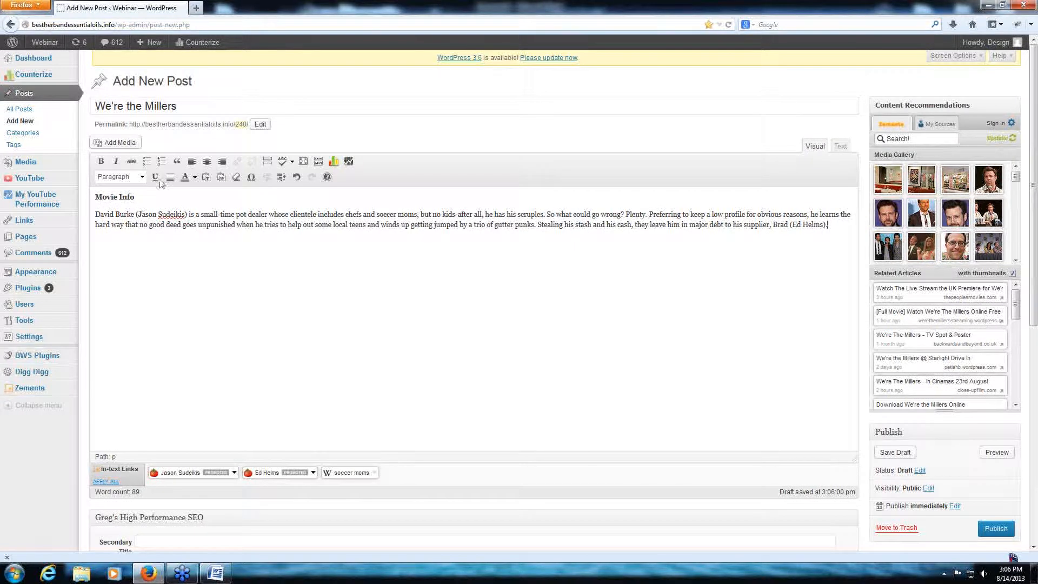
- Switch to the Word document, copy the movie poster image, and go back to the WordPress post
{"action": "key", "text": "alt+Tab"}
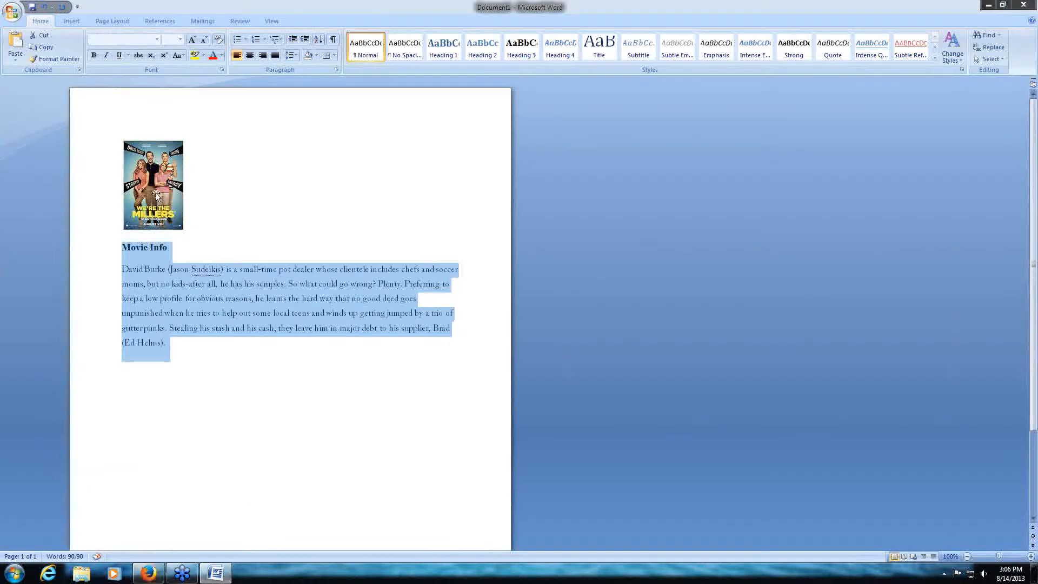
{"action": "left_click", "coordinate": [155, 194]}
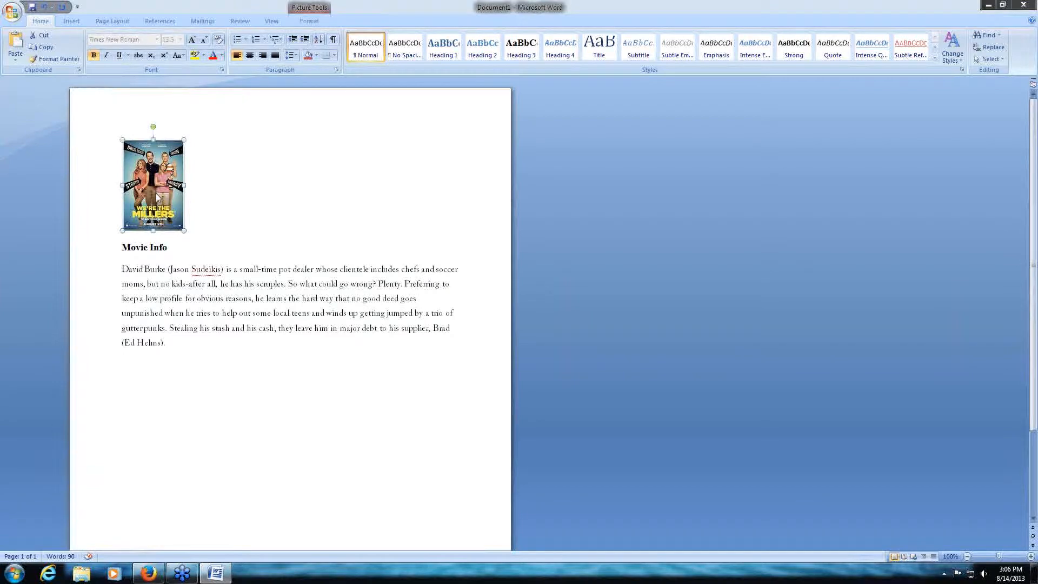
{"action": "right_click", "coordinate": [159, 198]}
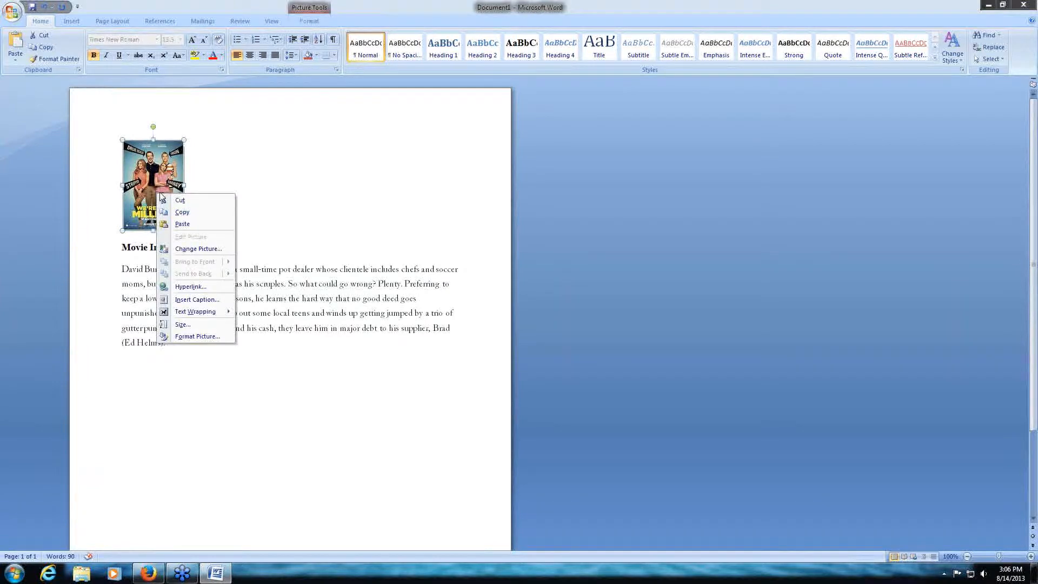
{"action": "left_click", "coordinate": [182, 212]}
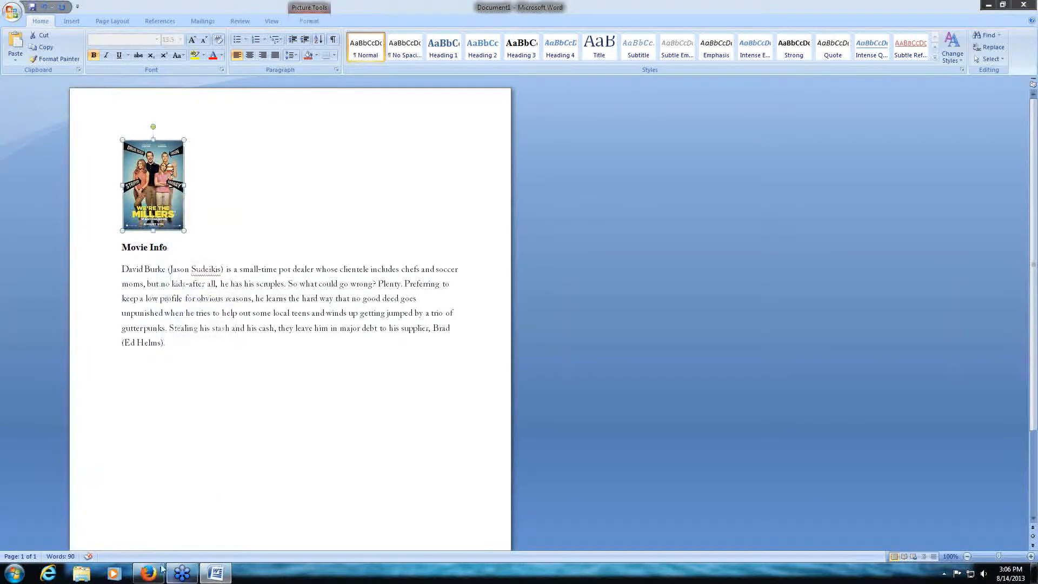
{"action": "left_click", "coordinate": [151, 574]}
- Minimise Word and the browser, move the existing poster image file to an open spot on the desktop, and restore the browser
{"action": "left_click", "coordinate": [217, 573]}
{"action": "left_click", "coordinate": [217, 574]}
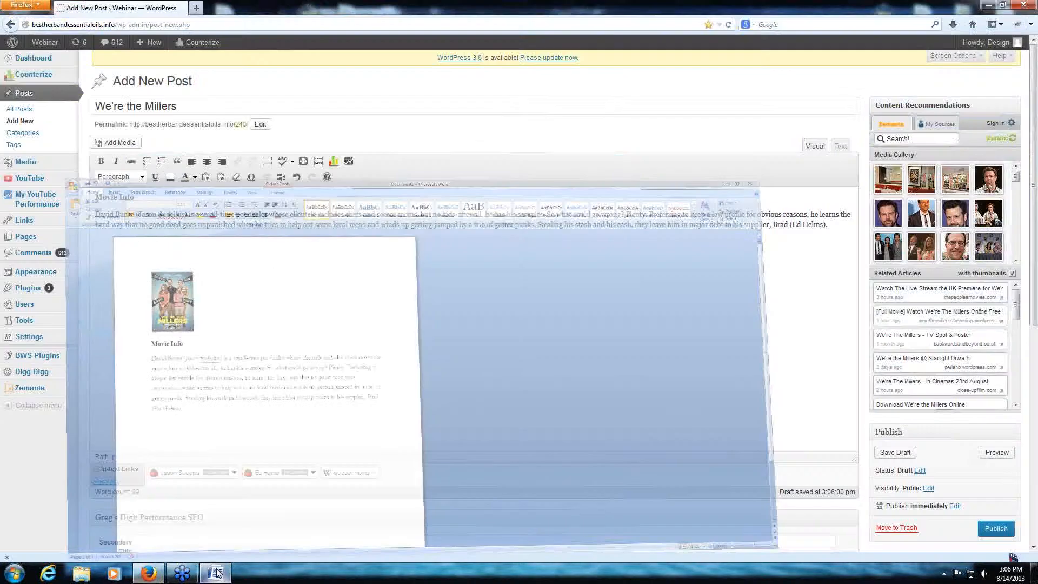
{"action": "left_click", "coordinate": [151, 574]}
{"action": "left_click_drag", "start_coordinate": [61, 527], "coordinate": [357, 186]}
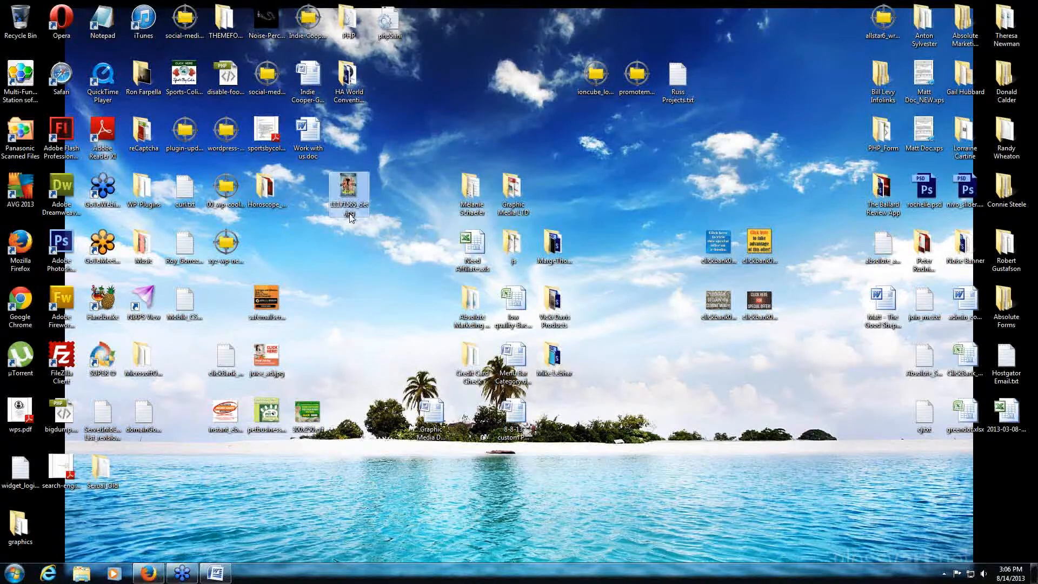
{"action": "left_click", "coordinate": [148, 573]}
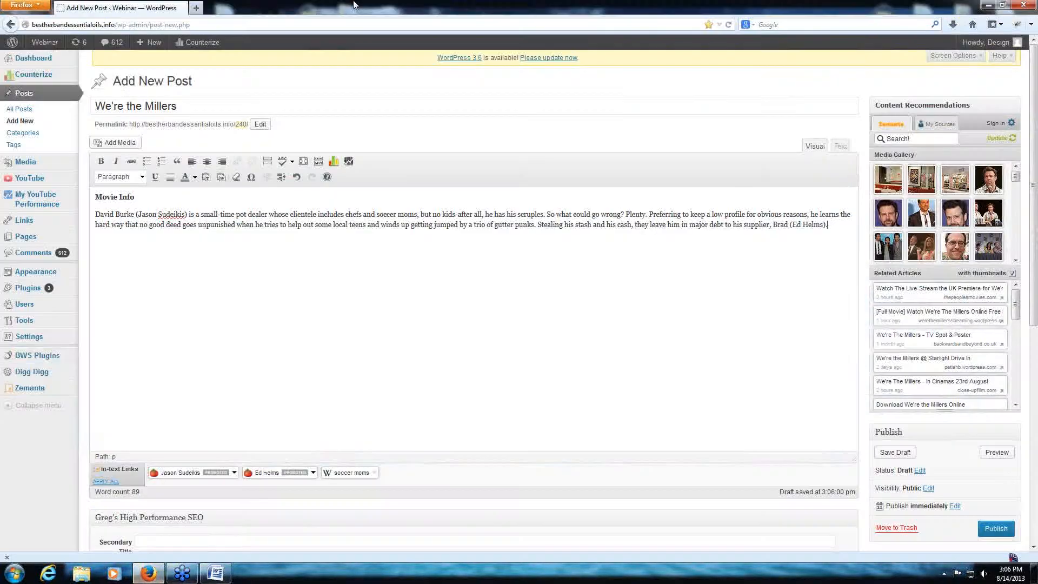
- Open google.com in a new browser tab and search for "we're the millers"
{"action": "left_click", "coordinate": [198, 8]}
{"action": "type", "text": "google."}
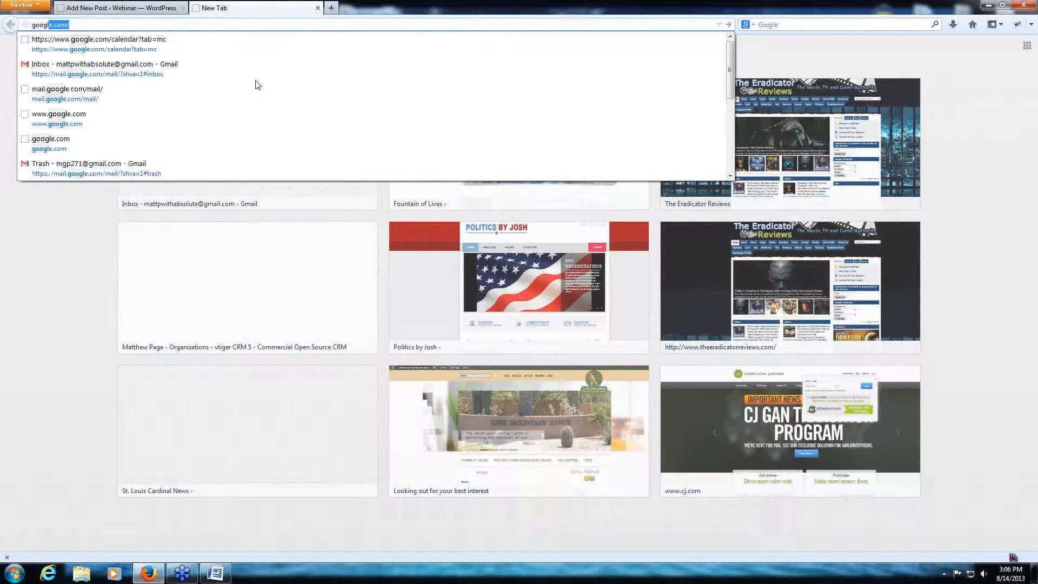
{"action": "type", "text": "co"}
{"action": "key", "text": "Return"}
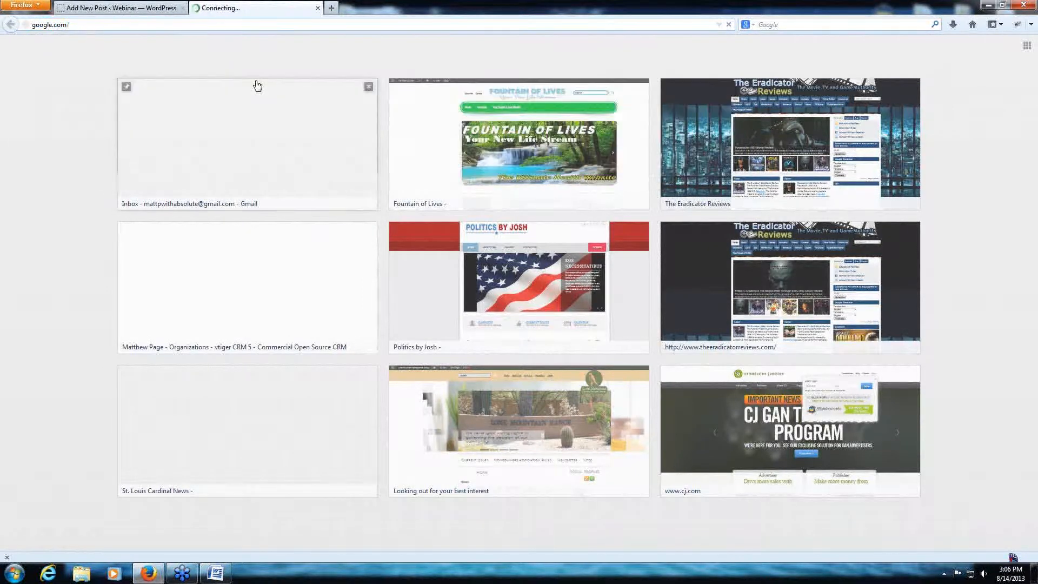
{"action": "type", "text": "wew"}
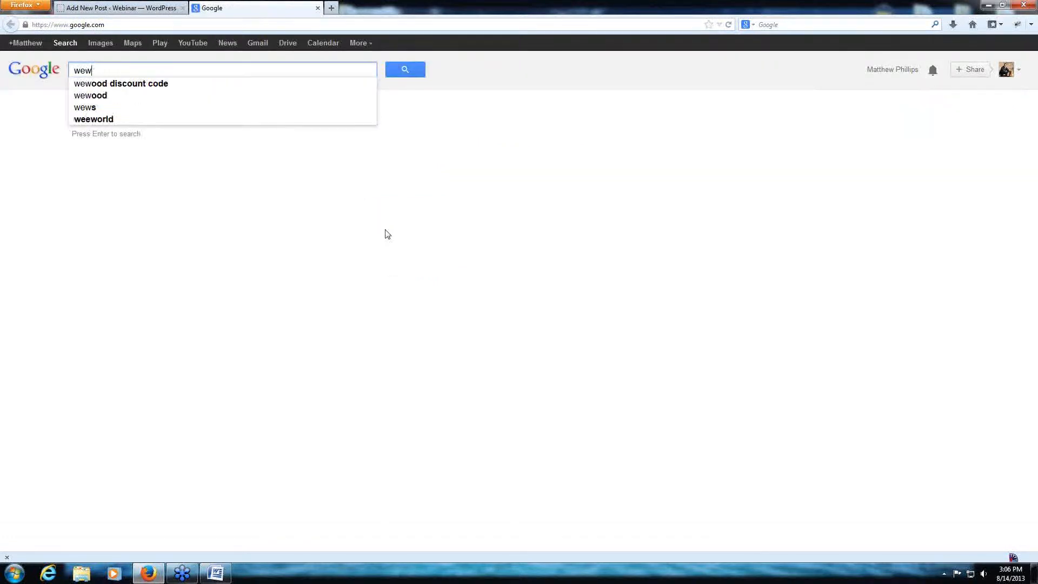
{"action": "key", "text": "BackSpace"}
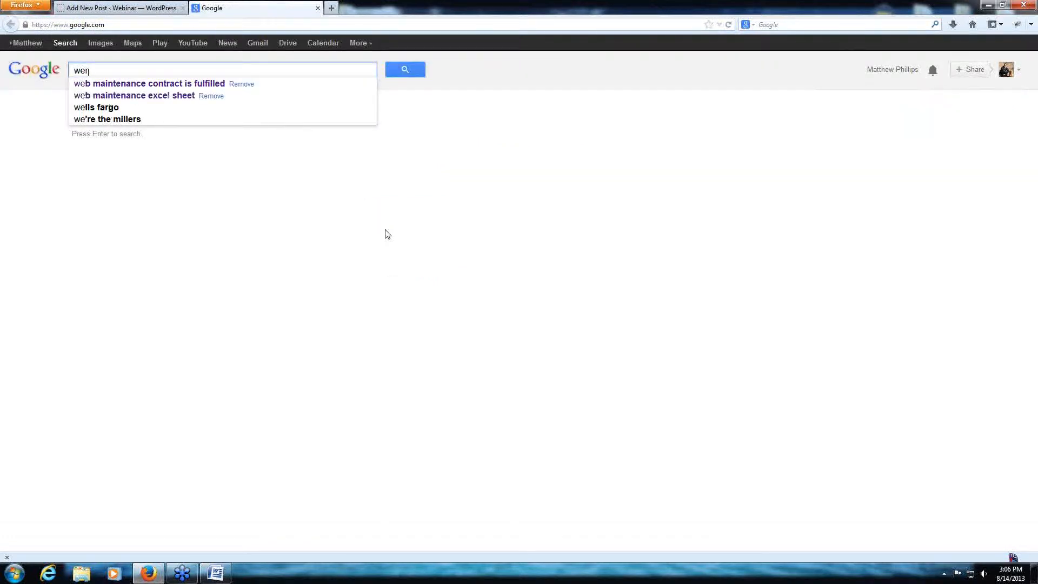
{"action": "type", "text": "e"}
{"action": "key", "text": "Down"}
{"action": "key", "text": "Return"}
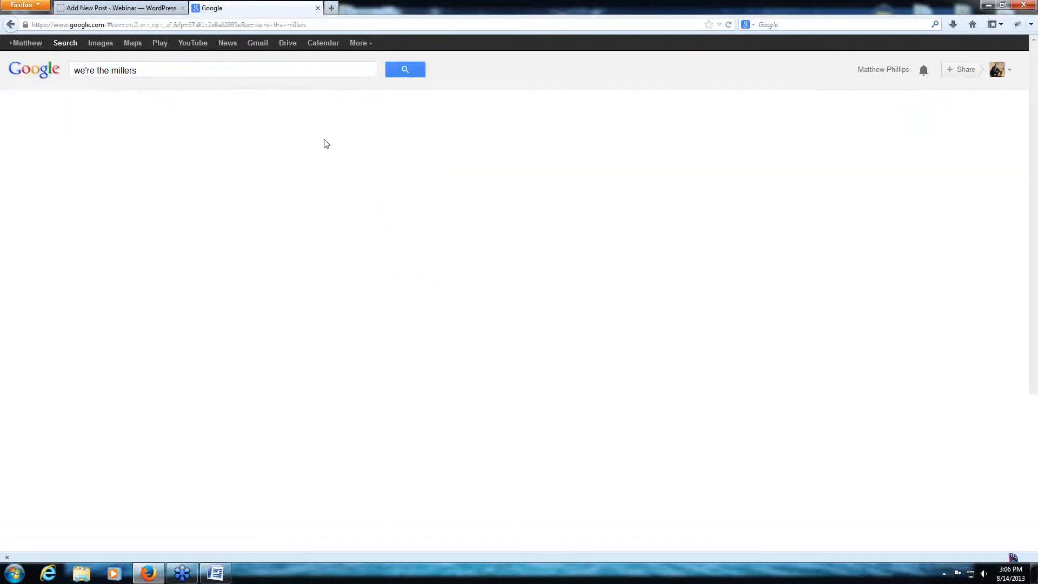
- Look through the movie's listing, switch to the image results, and save the full-cast poster to the desktop as index.jpg
{"action": "left_click", "coordinate": [123, 145]}
{"action": "right_click", "coordinate": [134, 149]}
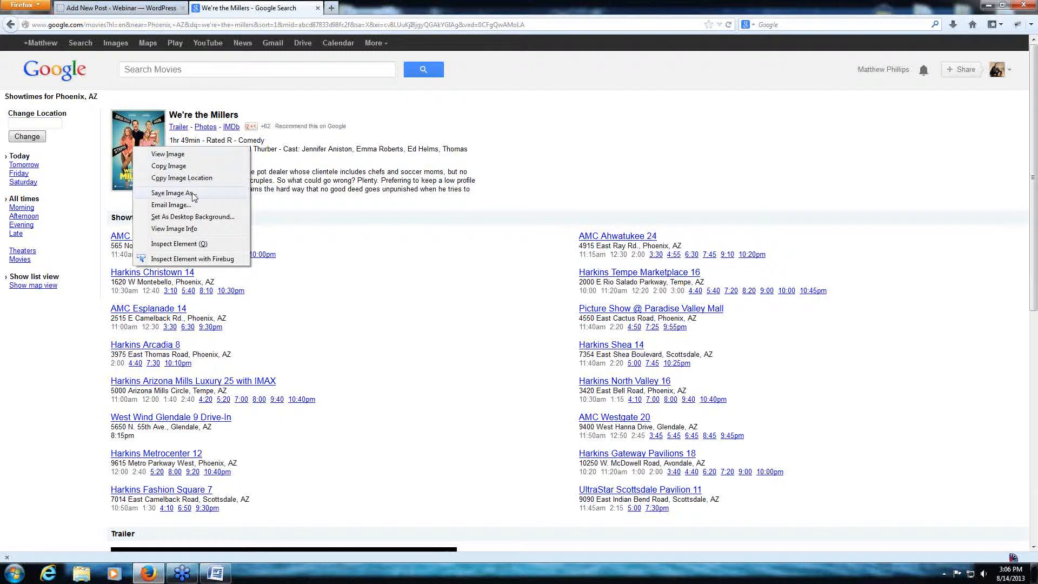
{"action": "left_click", "coordinate": [116, 43]}
{"action": "left_click", "coordinate": [116, 43]}
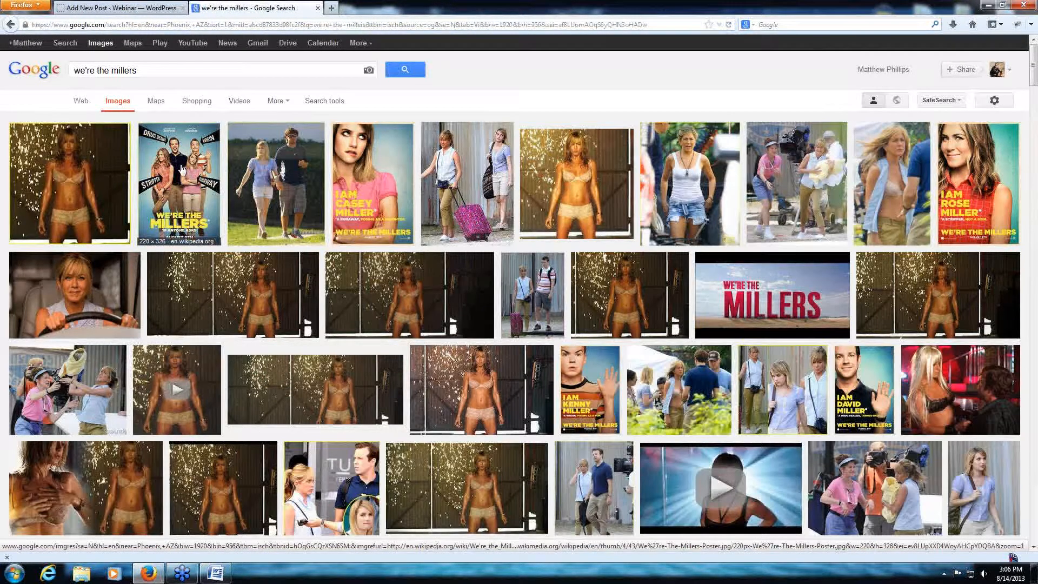
{"action": "right_click", "coordinate": [182, 170]}
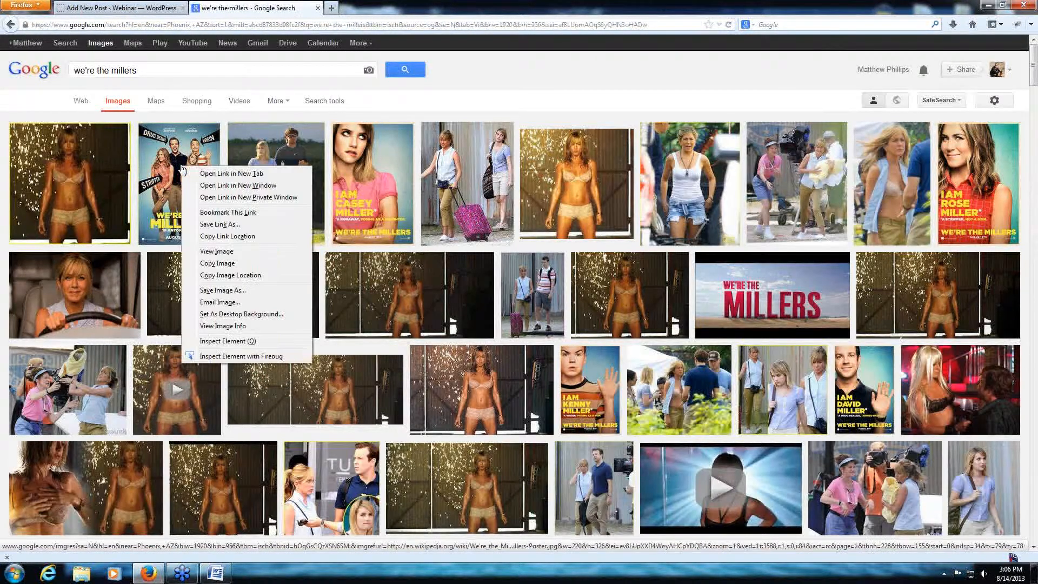
{"action": "left_click", "coordinate": [246, 290]}
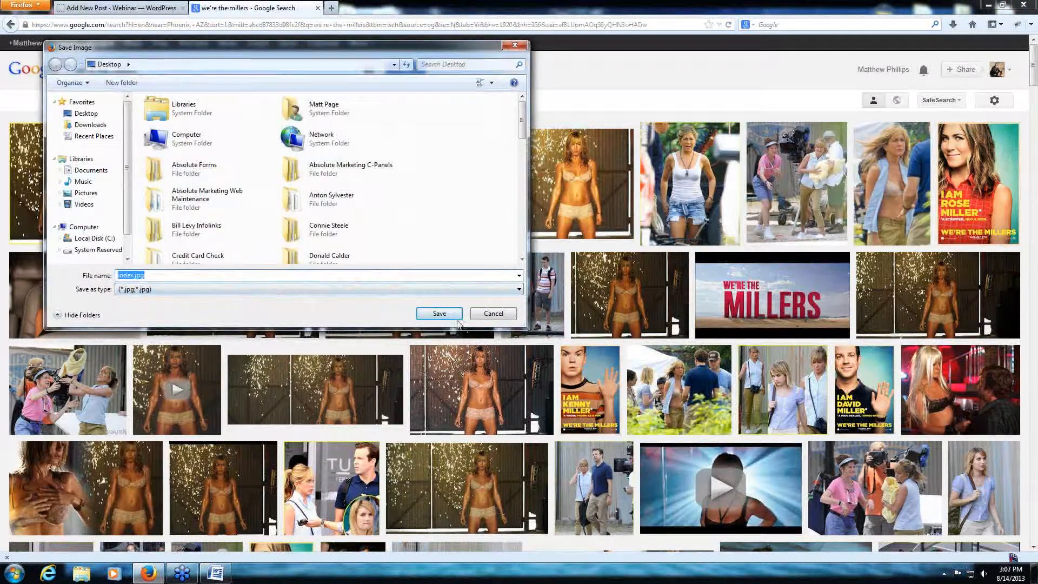
{"action": "left_click", "coordinate": [452, 315]}
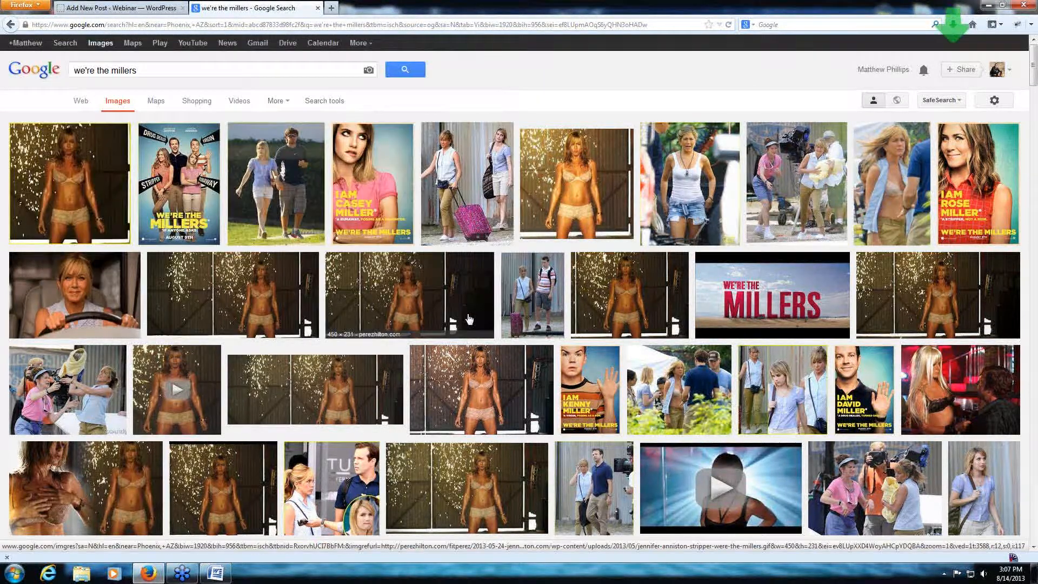
- Show the full download list, move the saved index.jpg to a clear spot on the desktop, and close the downloads window
{"action": "left_click", "coordinate": [953, 25]}
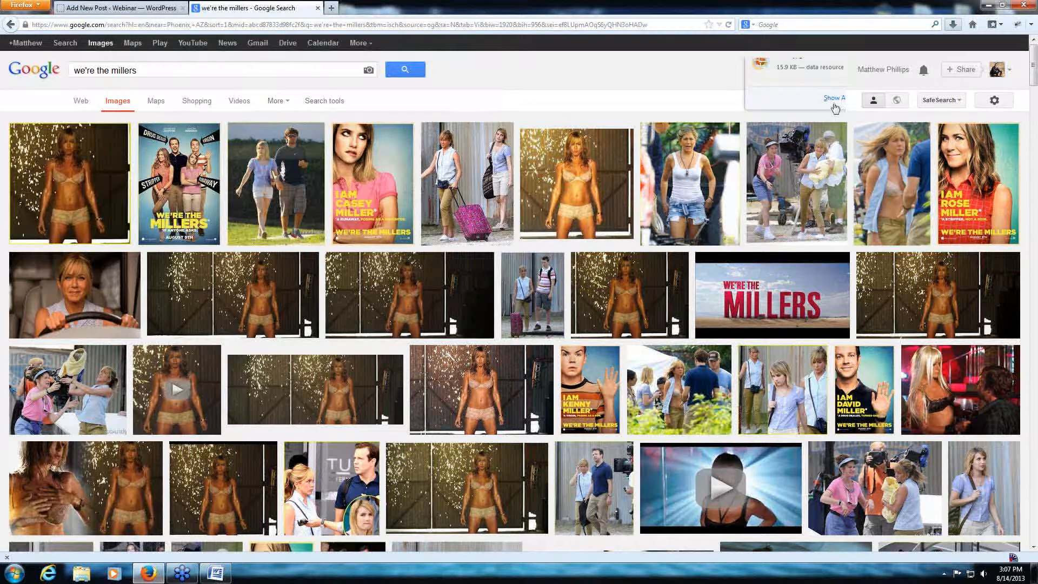
{"action": "left_click", "coordinate": [833, 99]}
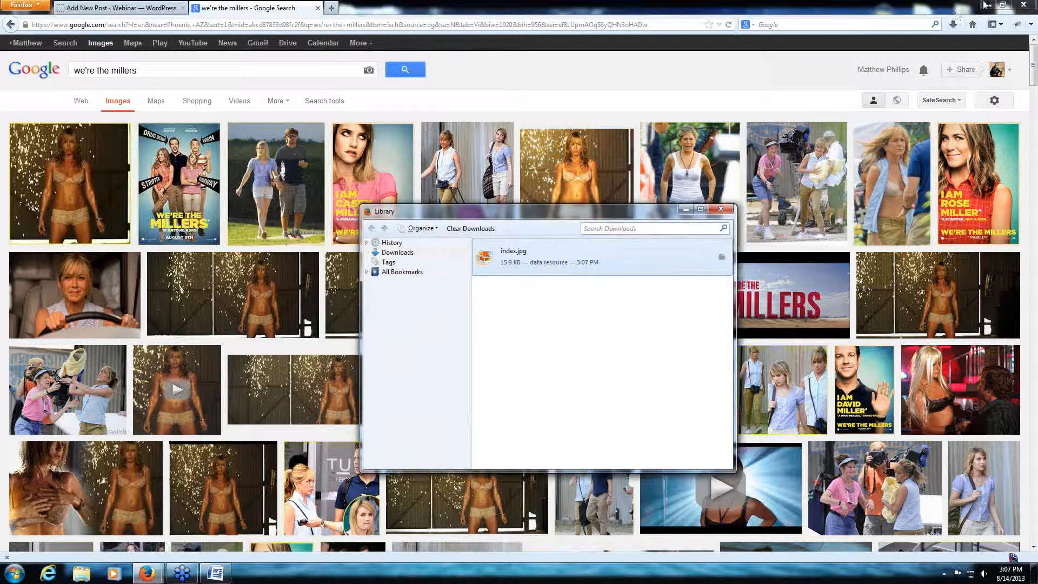
{"action": "left_click", "coordinate": [986, 5]}
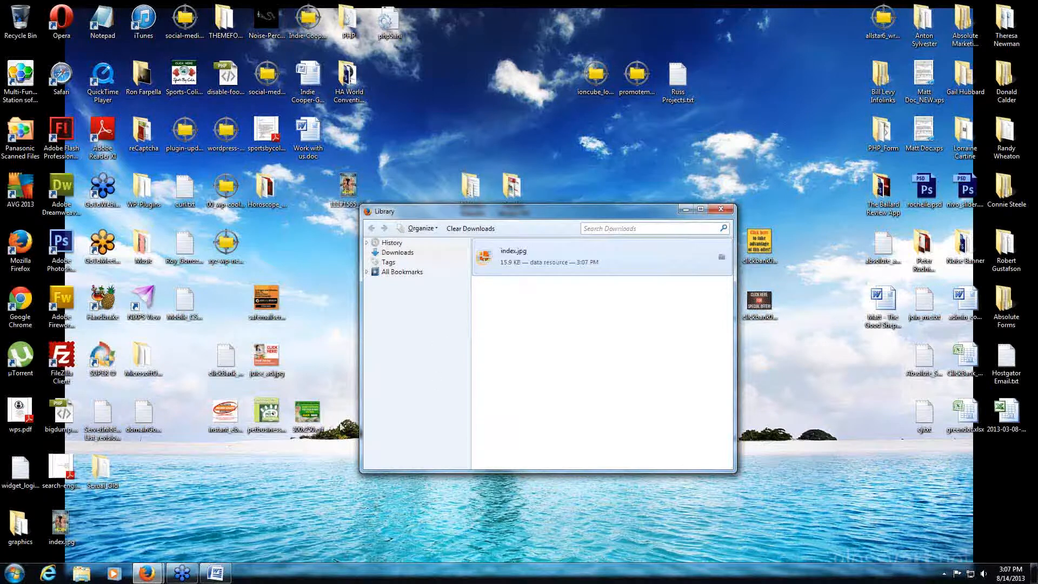
{"action": "left_click_drag", "start_coordinate": [61, 523], "coordinate": [226, 469]}
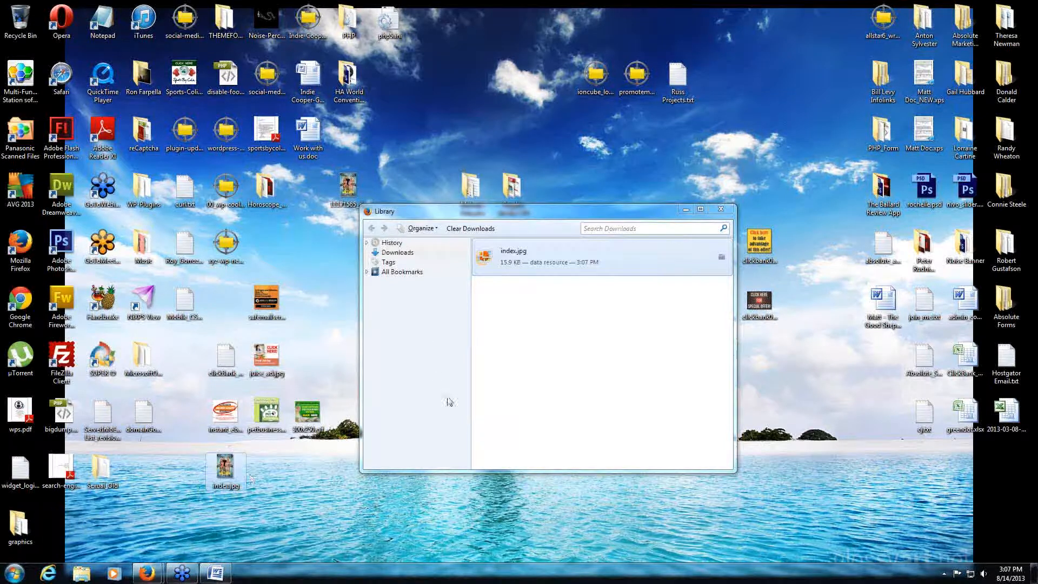
{"action": "right_click", "coordinate": [621, 332]}
{"action": "left_click", "coordinate": [670, 401]}
{"action": "left_click", "coordinate": [720, 209]}
{"action": "left_click_drag", "start_coordinate": [225, 469], "coordinate": [226, 525]}
- Restore the browser, return to the WordPress post, and close the Google search tab
{"action": "left_click", "coordinate": [148, 572]}
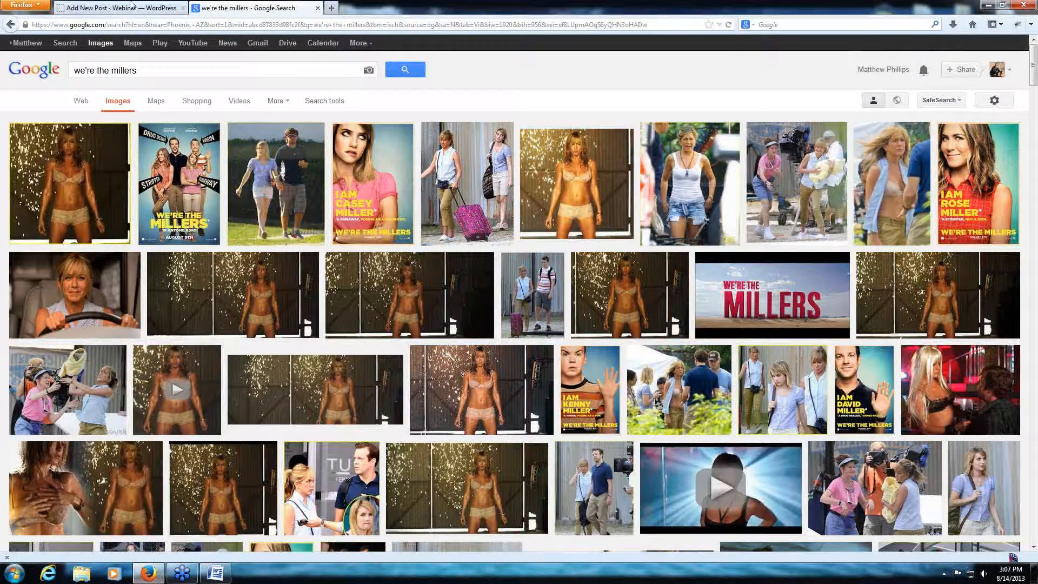
{"action": "left_click", "coordinate": [131, 8]}
{"action": "left_click", "coordinate": [318, 8]}
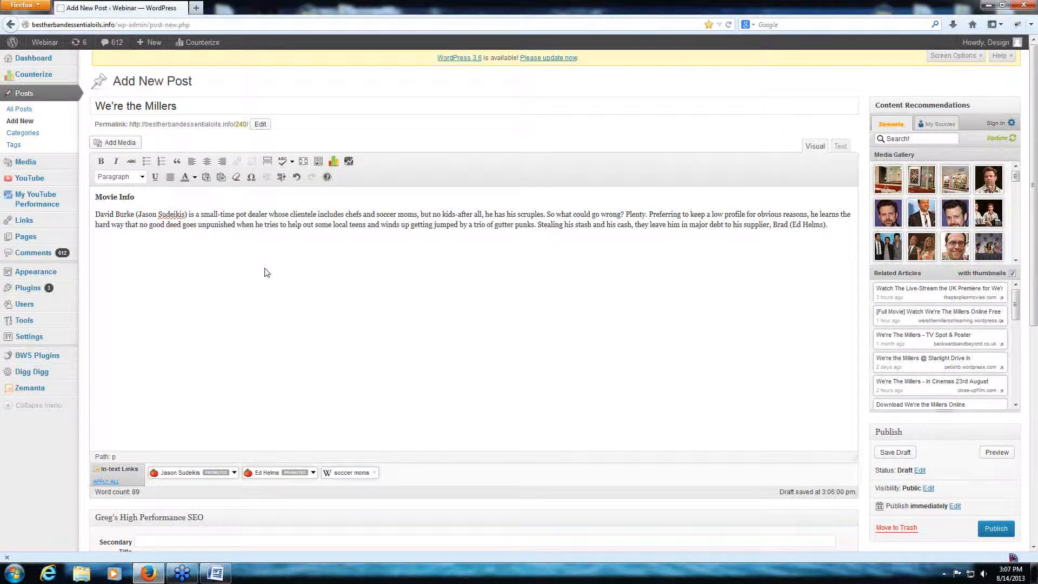
- Open the post's media upload view and shrink the browser window so index.jpg on the desktop is accessible beside it
{"action": "left_click", "coordinate": [107, 144]}
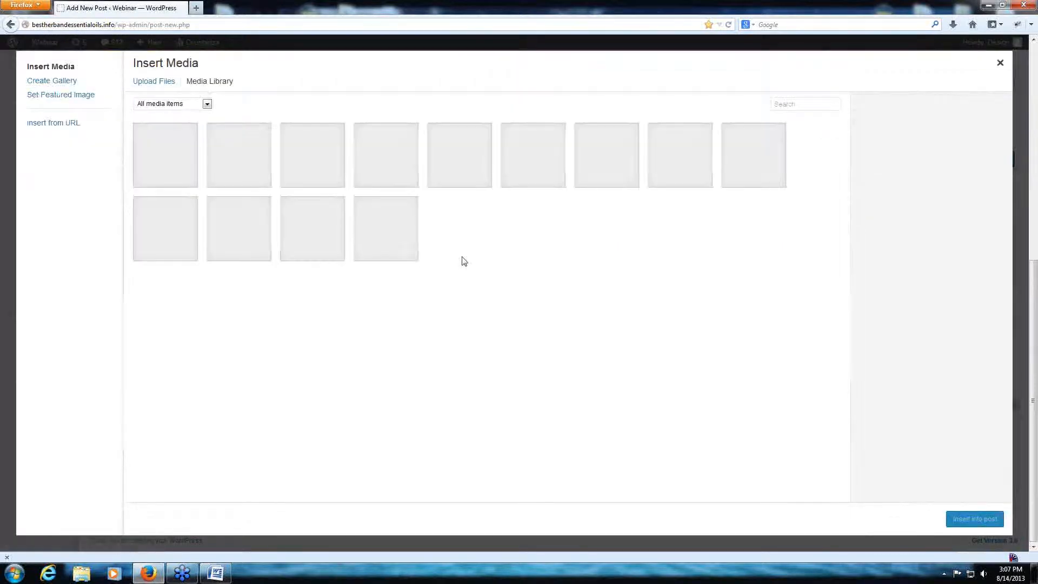
{"action": "left_click", "coordinate": [161, 83]}
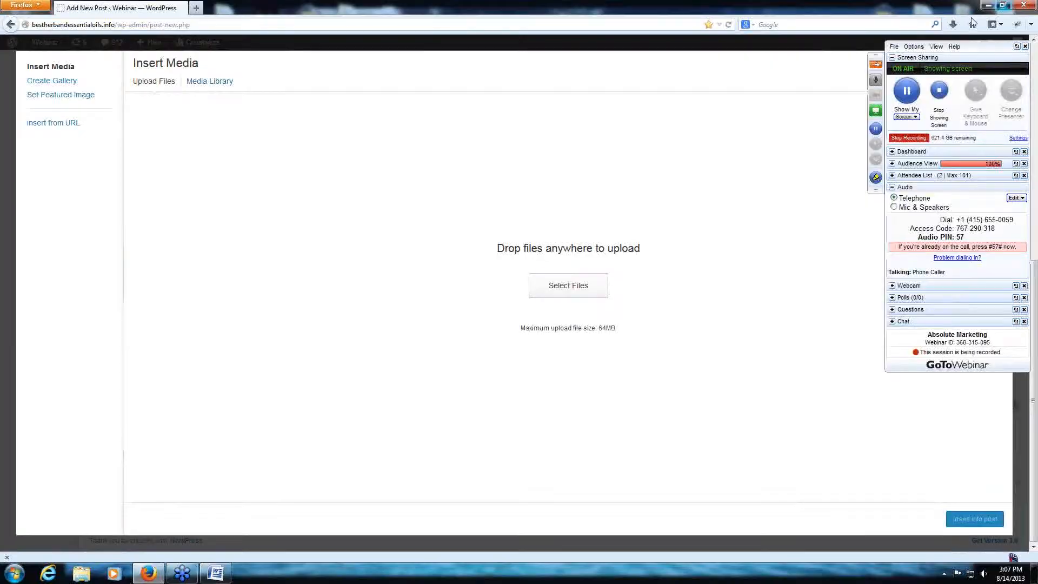
{"action": "left_click", "coordinate": [1002, 5]}
{"action": "left_click_drag", "start_coordinate": [576, 353], "coordinate": [191, 525]}
{"action": "left_click_drag", "start_coordinate": [692, 436], "coordinate": [1005, 568]}
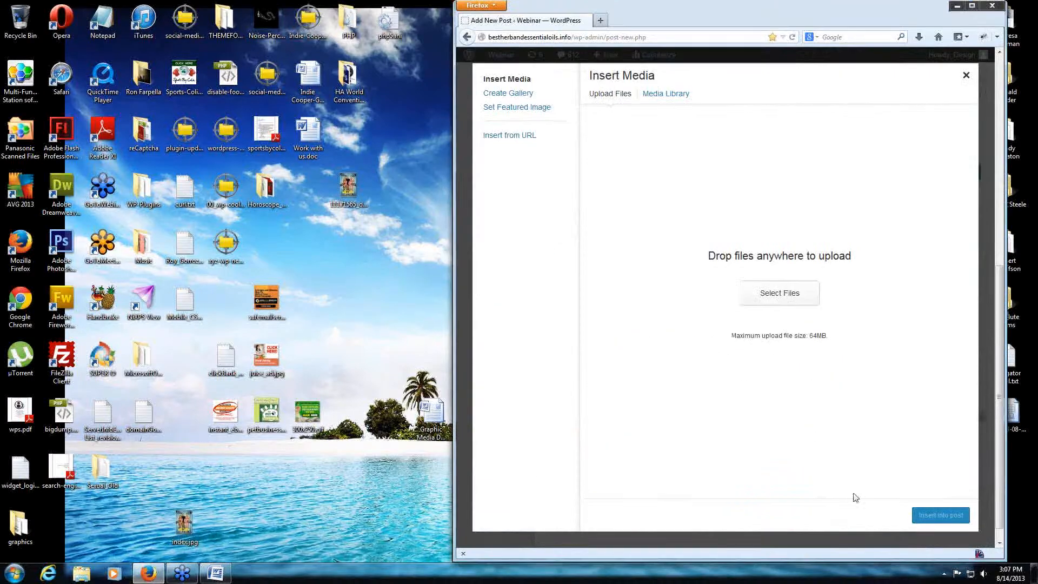
{"action": "left_click_drag", "start_coordinate": [184, 523], "coordinate": [221, 511]}
- Upload index.jpg from the desktop, maximize the browser window, and insert the image into the post
{"action": "left_click", "coordinate": [768, 293]}
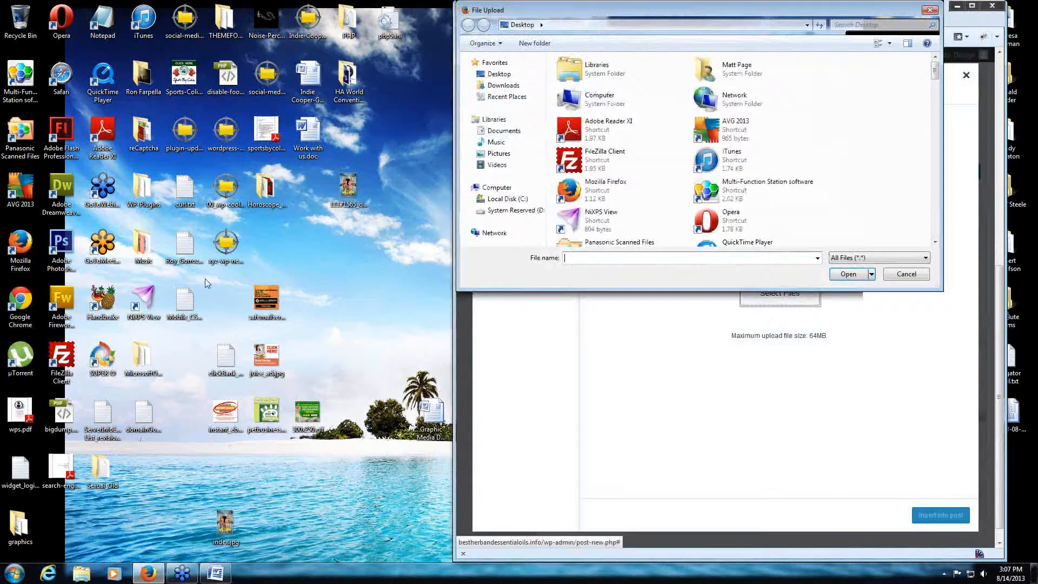
{"action": "left_click_drag", "start_coordinate": [660, 19], "coordinate": [309, 82]}
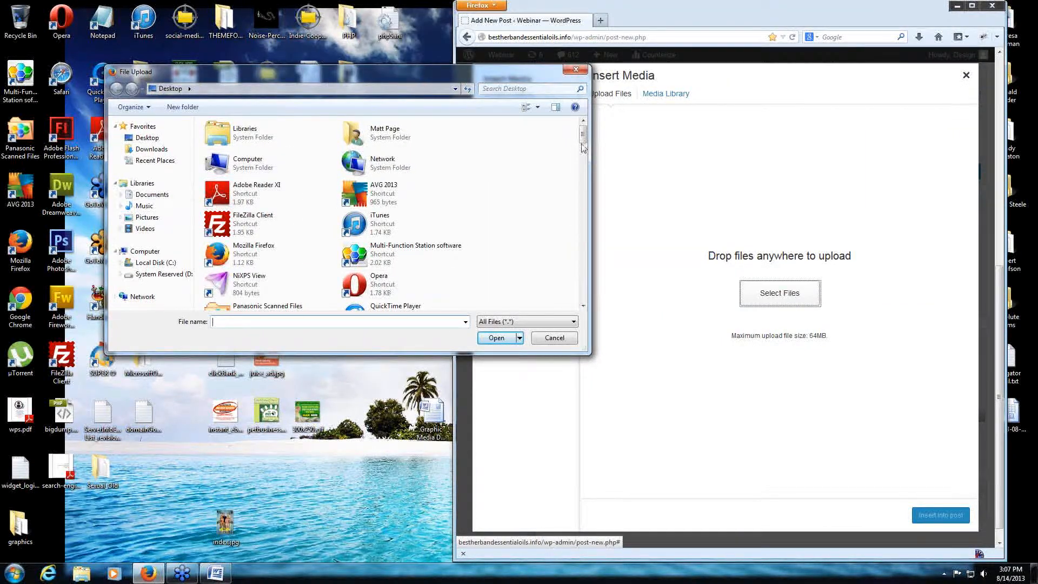
{"action": "left_click_drag", "start_coordinate": [583, 136], "coordinate": [582, 249]}
{"action": "left_click", "coordinate": [246, 208]}
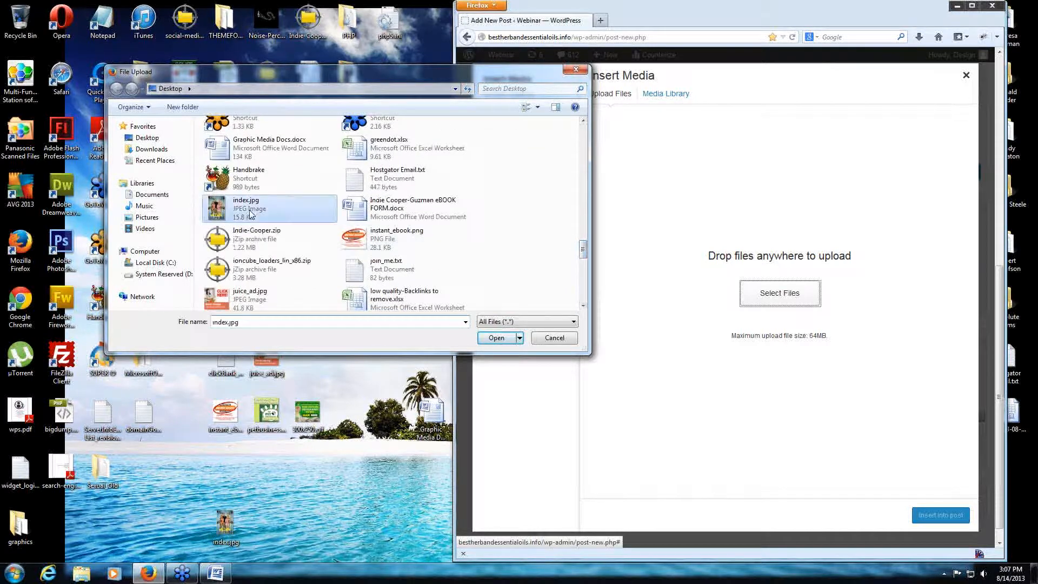
{"action": "left_click", "coordinate": [496, 338]}
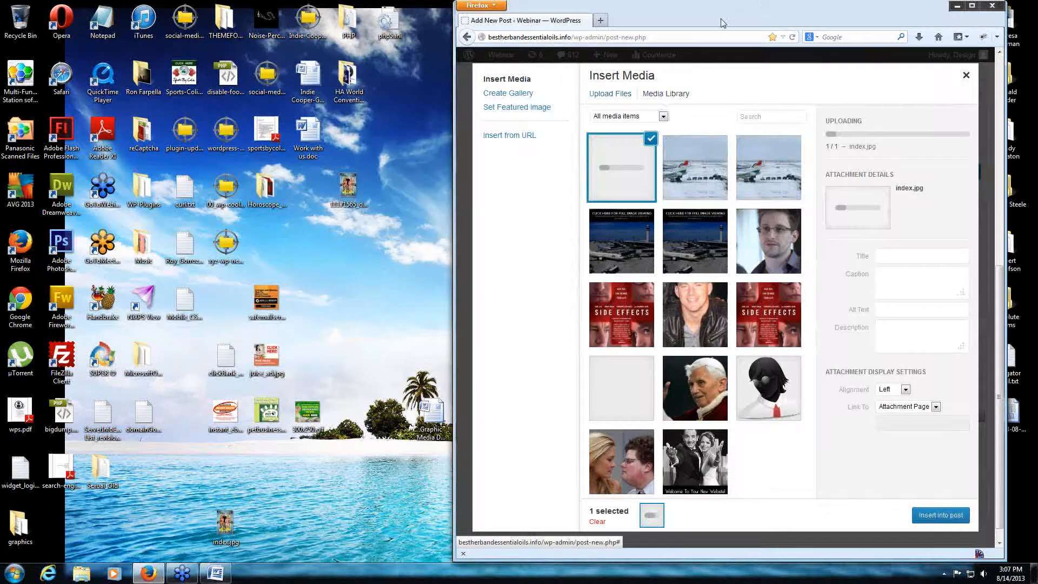
{"action": "double_click", "coordinate": [722, 22]}
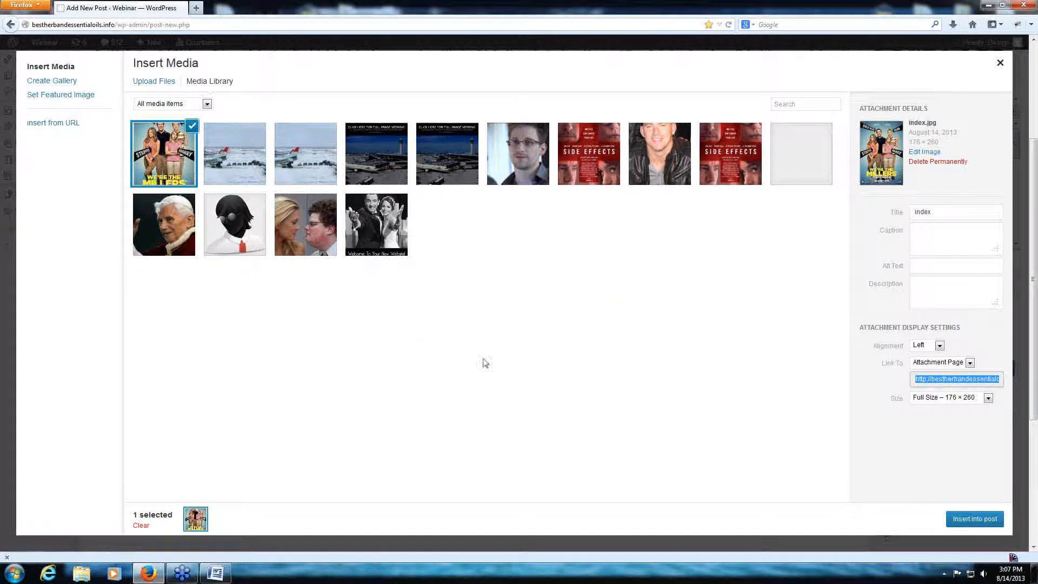
{"action": "left_click", "coordinate": [981, 519]}
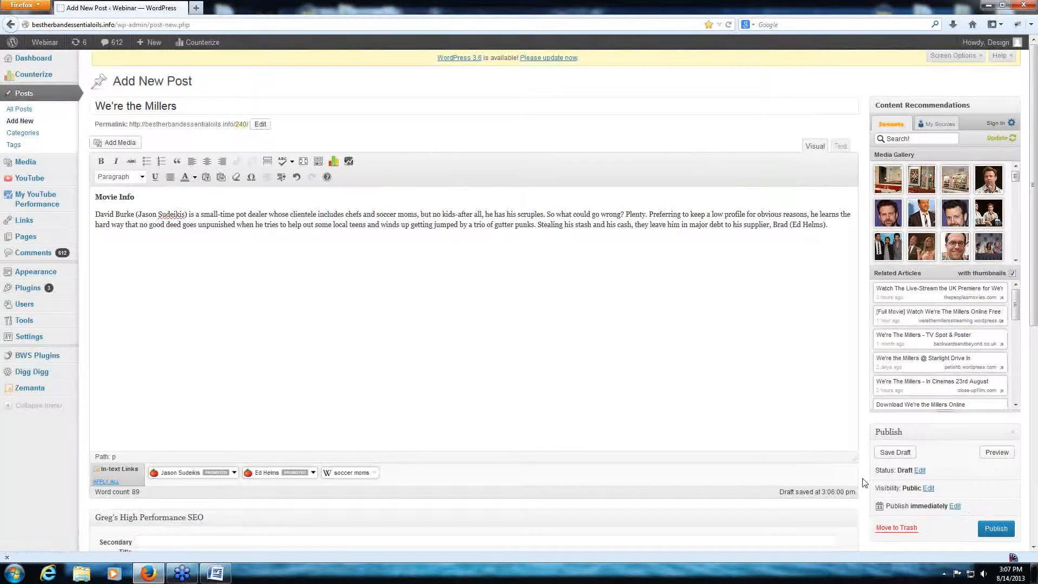
- Open the inserted poster's image settings and set its size to 80%
{"action": "left_click", "coordinate": [156, 297]}
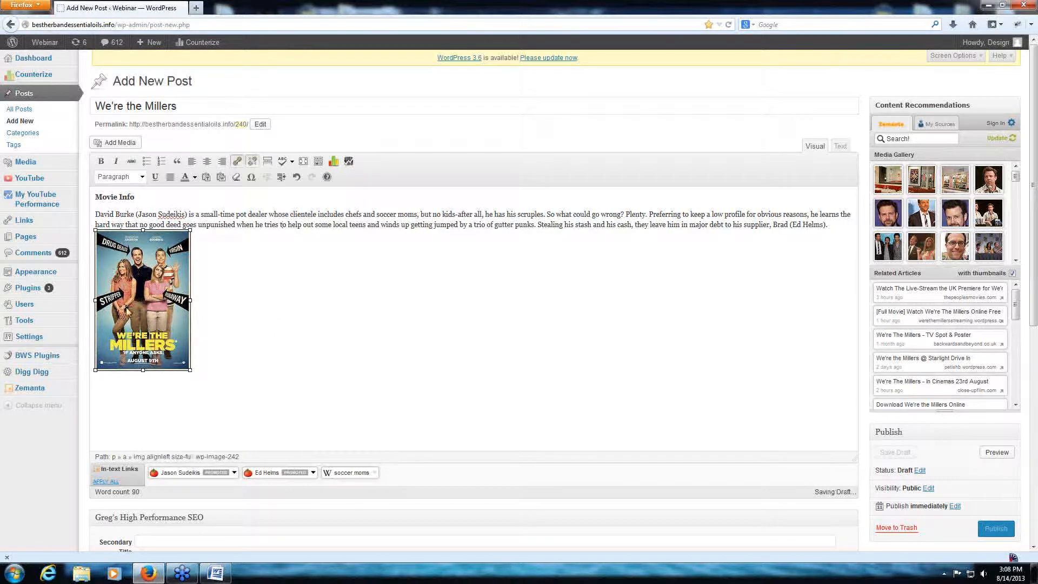
{"action": "left_click", "coordinate": [106, 244]}
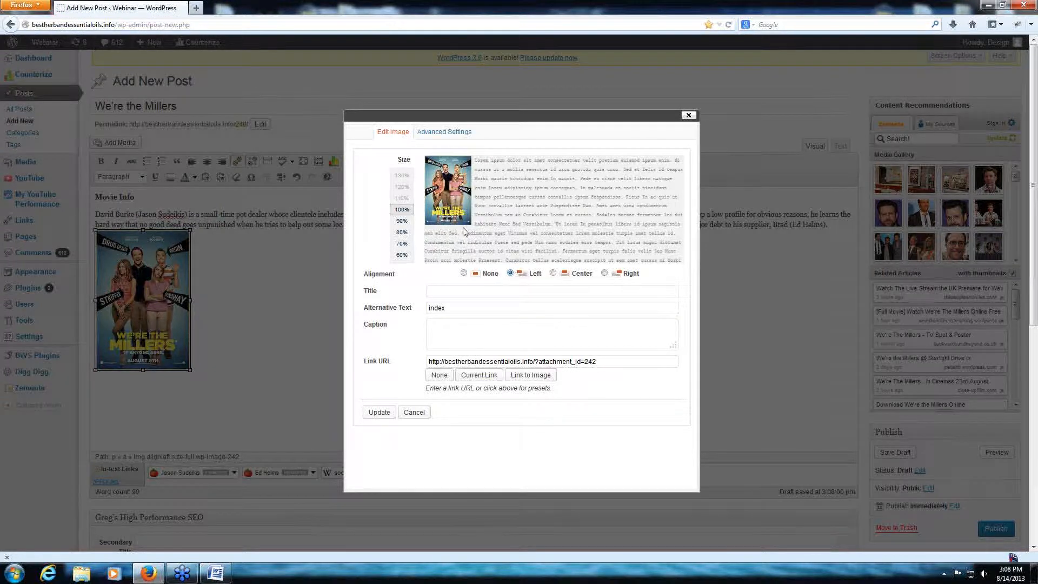
{"action": "left_click", "coordinate": [406, 233]}
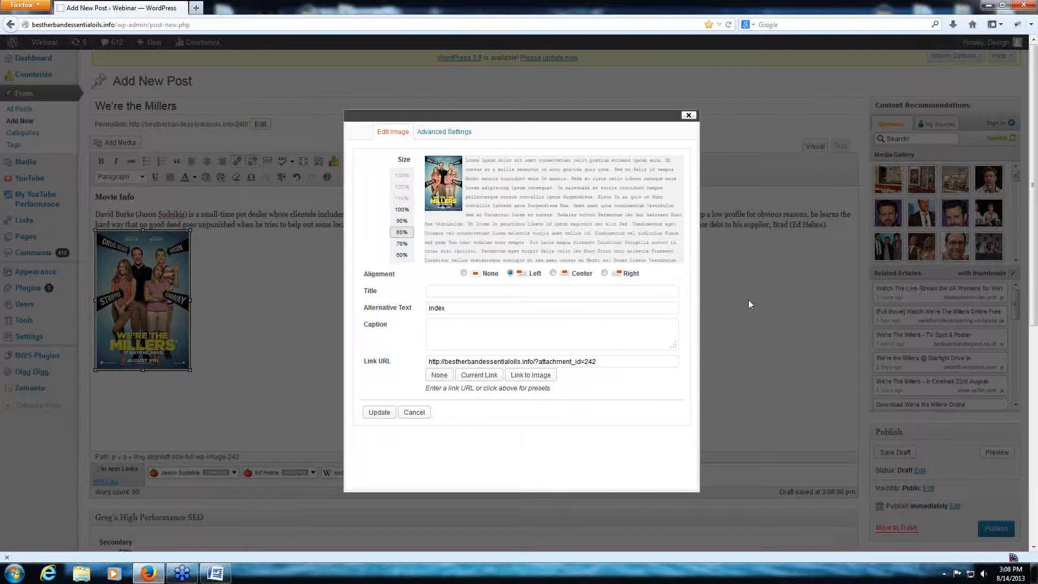
- Set the poster's vertical and horizontal space to 10 in its advanced settings and update the image
{"action": "left_click", "coordinate": [455, 133]}
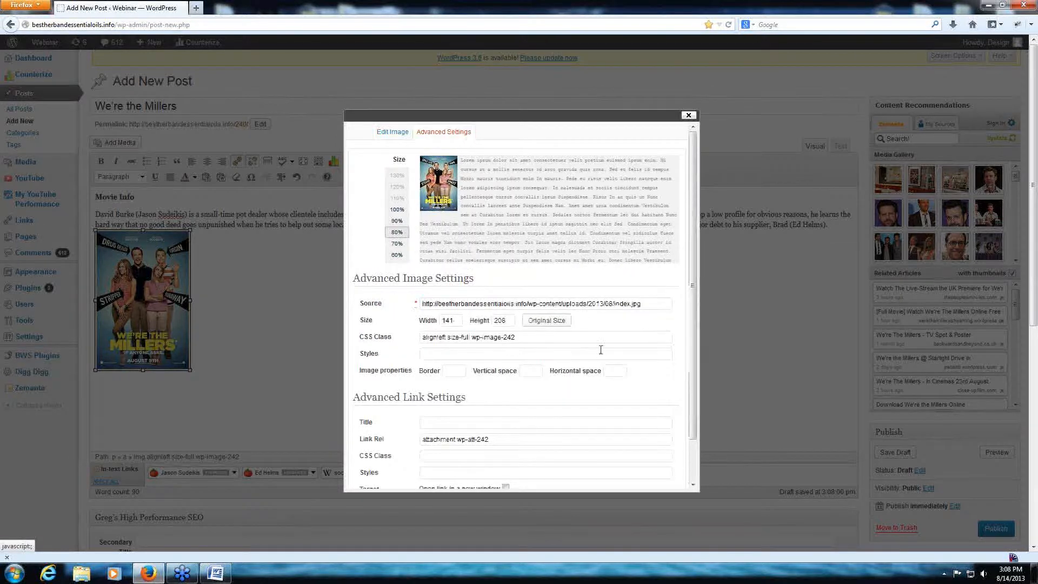
{"action": "left_click", "coordinate": [526, 370]}
{"action": "type", "text": "10"}
{"action": "left_click", "coordinate": [607, 372]}
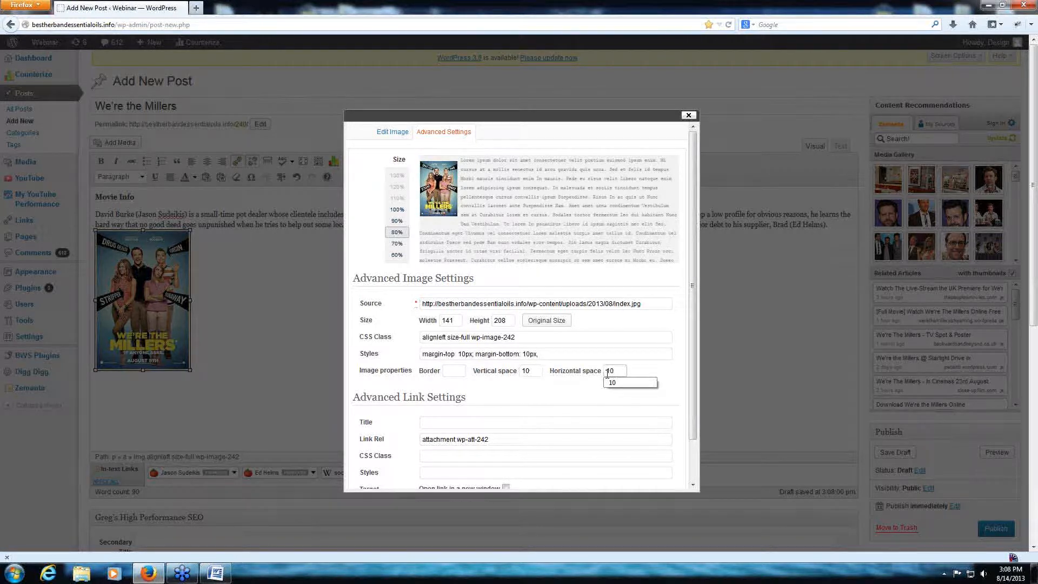
{"action": "left_click", "coordinate": [679, 364]}
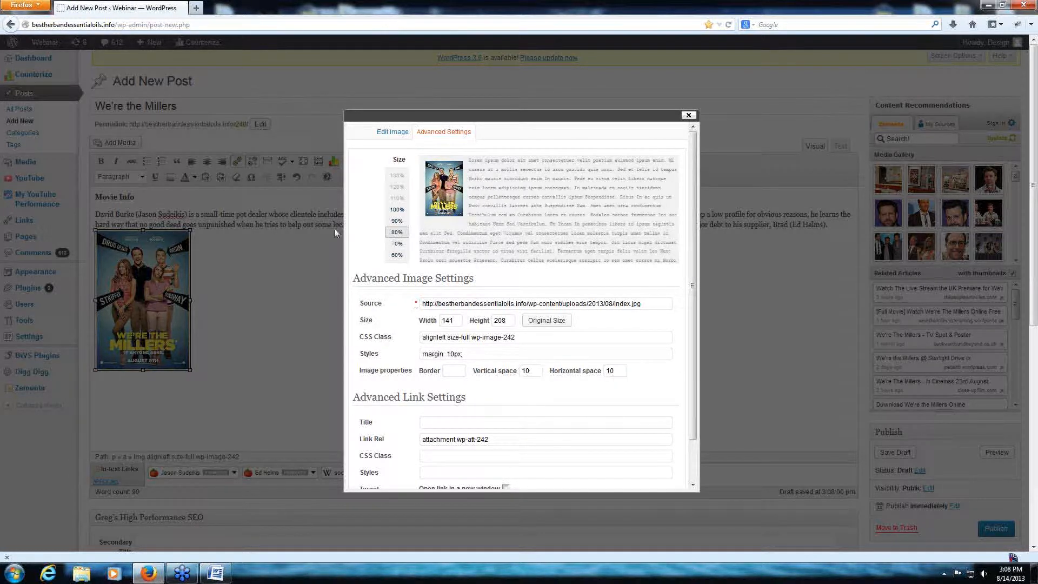
{"action": "scroll", "coordinate": [694, 437], "scroll_direction": "down", "scroll_amount": 2}
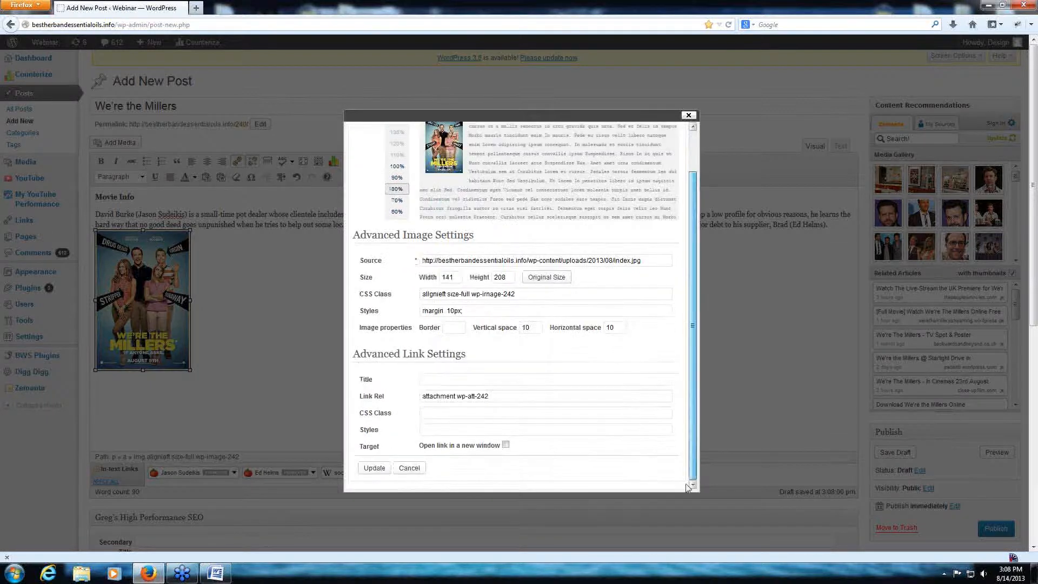
{"action": "left_click", "coordinate": [375, 468]}
{"action": "left_click", "coordinate": [236, 222]}
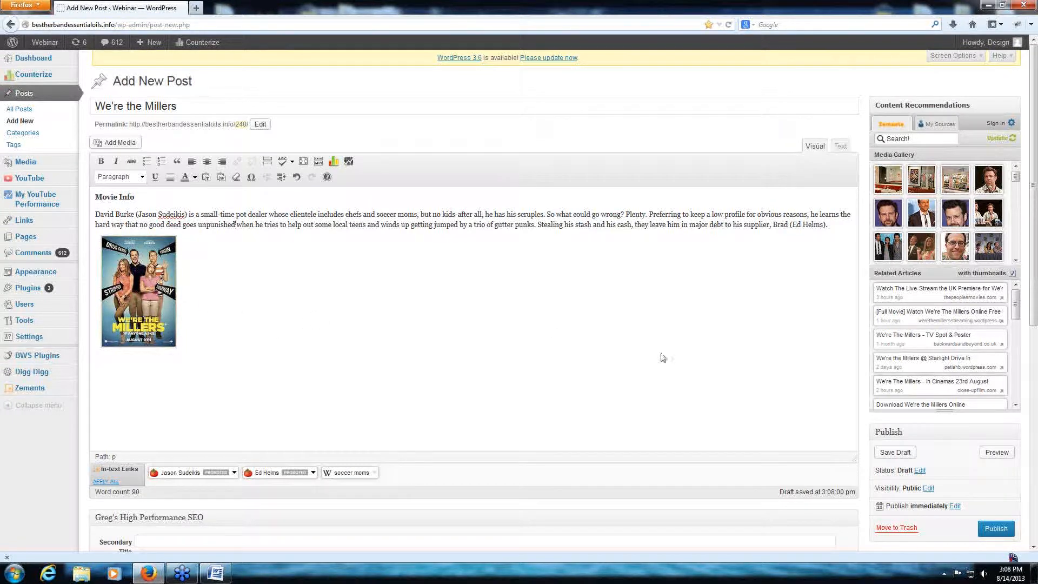
- Look over the post options and the Greg's High Performance SEO section below the editor, collapsing and expanding that section
{"action": "scroll", "coordinate": [789, 463], "scroll_direction": "down", "scroll_amount": 5}
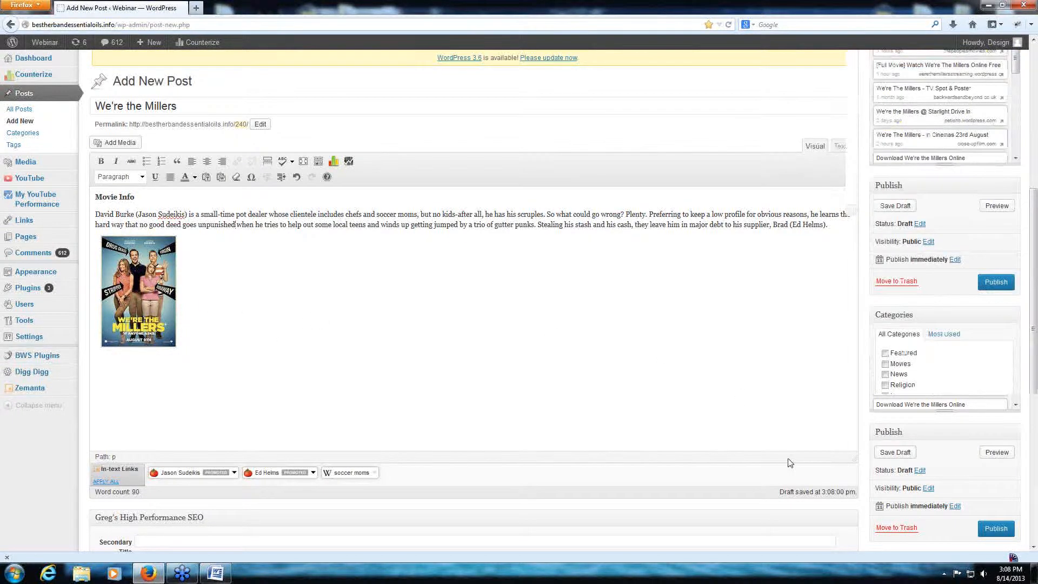
{"action": "scroll", "coordinate": [278, 281], "scroll_direction": "up", "scroll_amount": 3}
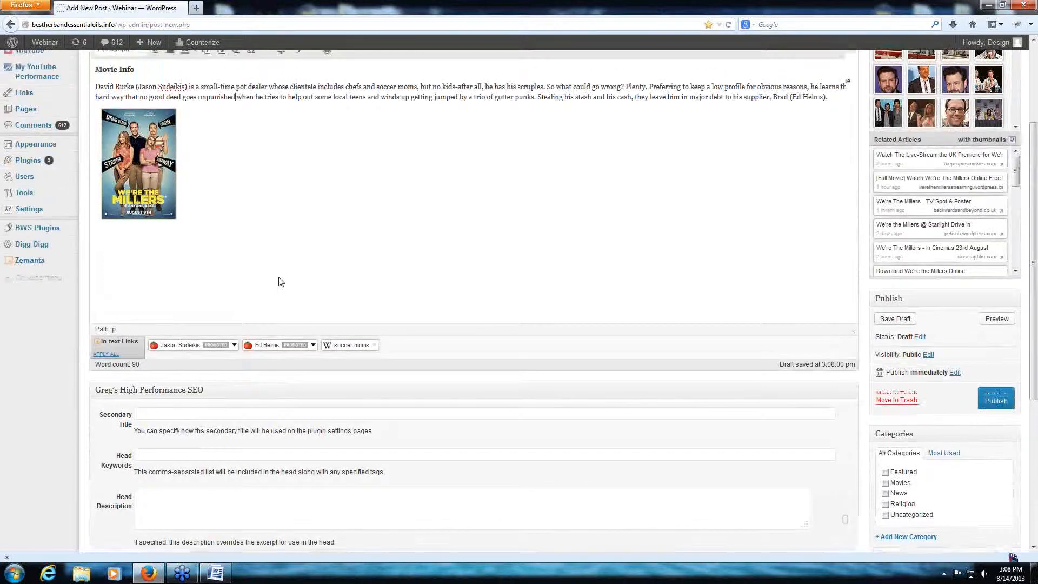
{"action": "scroll", "coordinate": [185, 329], "scroll_direction": "down", "scroll_amount": 1}
{"action": "left_click", "coordinate": [186, 331]}
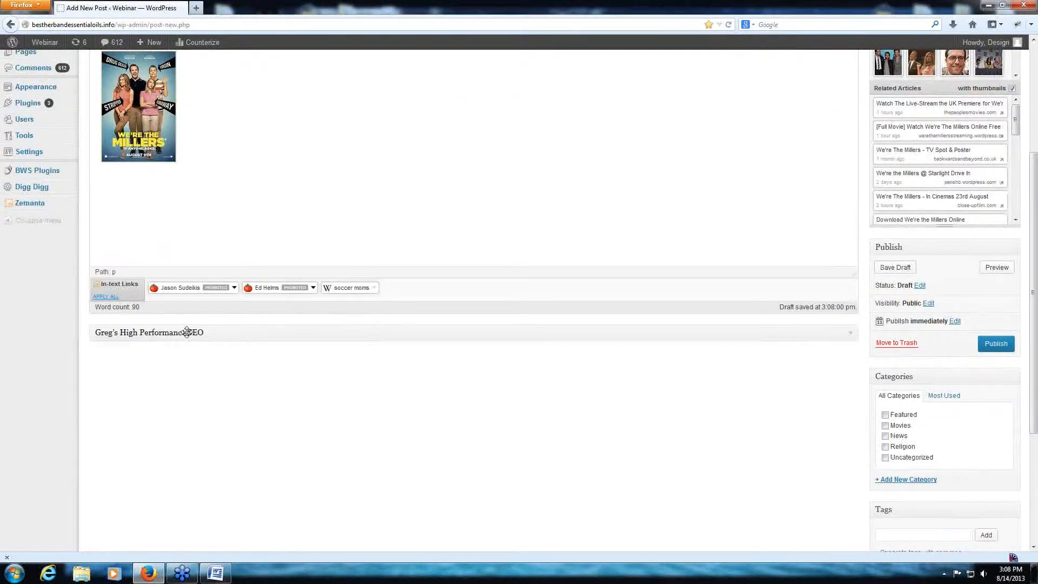
{"action": "left_click", "coordinate": [186, 332]}
{"action": "left_click", "coordinate": [187, 331]}
{"action": "left_click", "coordinate": [187, 331]}
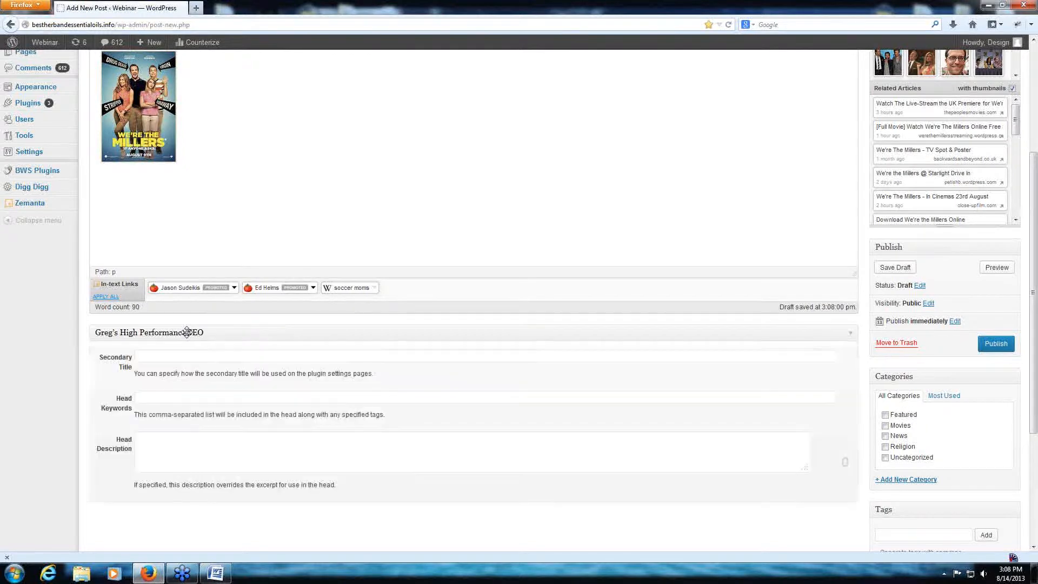
- Copy the post title "We're the Millers" into the SEO section's Secondary Title
{"action": "left_click", "coordinate": [115, 368]}
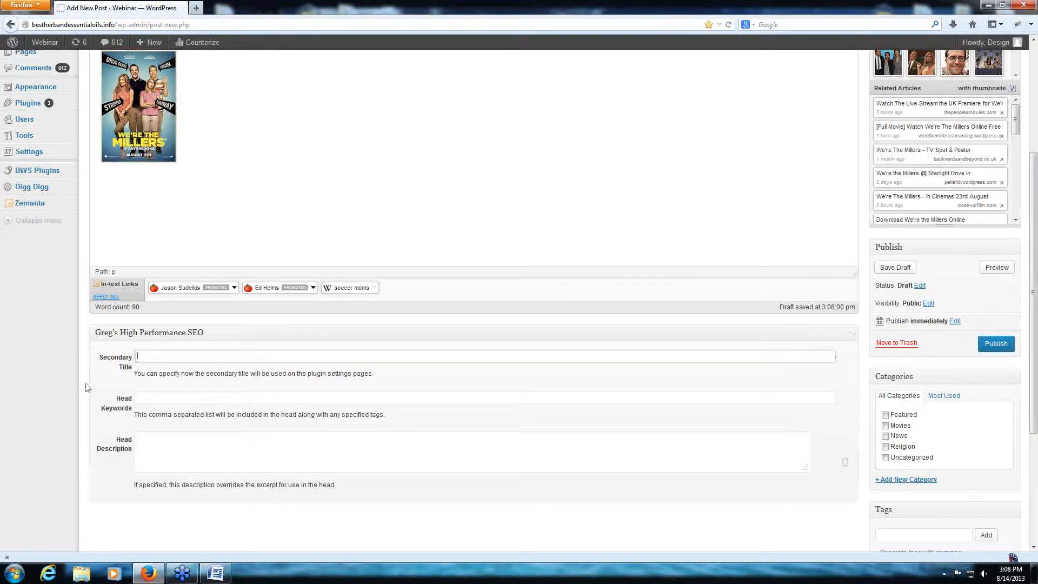
{"action": "scroll", "coordinate": [264, 306], "scroll_direction": "up", "scroll_amount": 4}
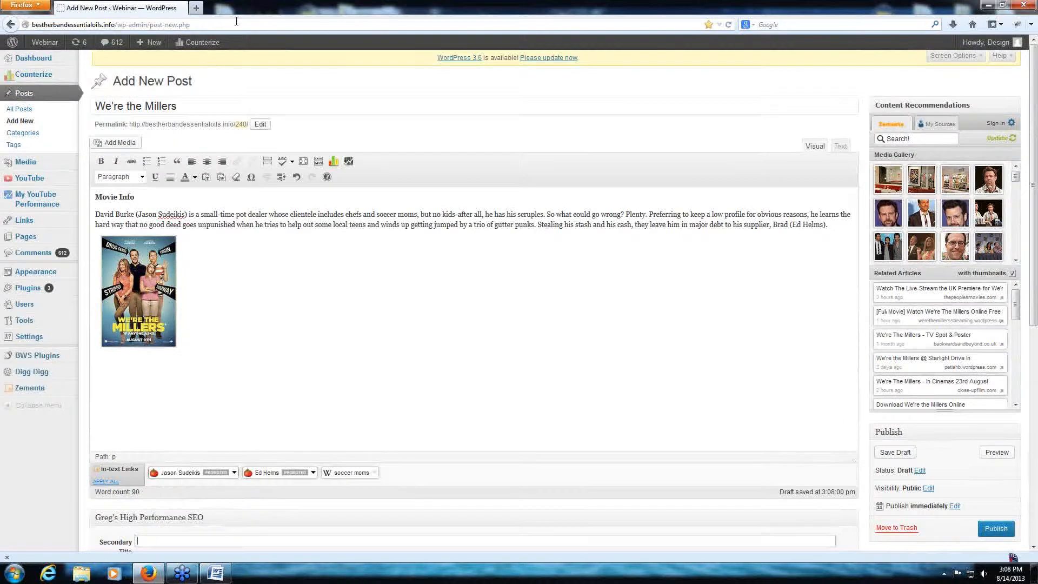
{"action": "triple_click", "coordinate": [204, 107]}
{"action": "right_click", "coordinate": [204, 108]}
{"action": "left_click", "coordinate": [162, 140]}
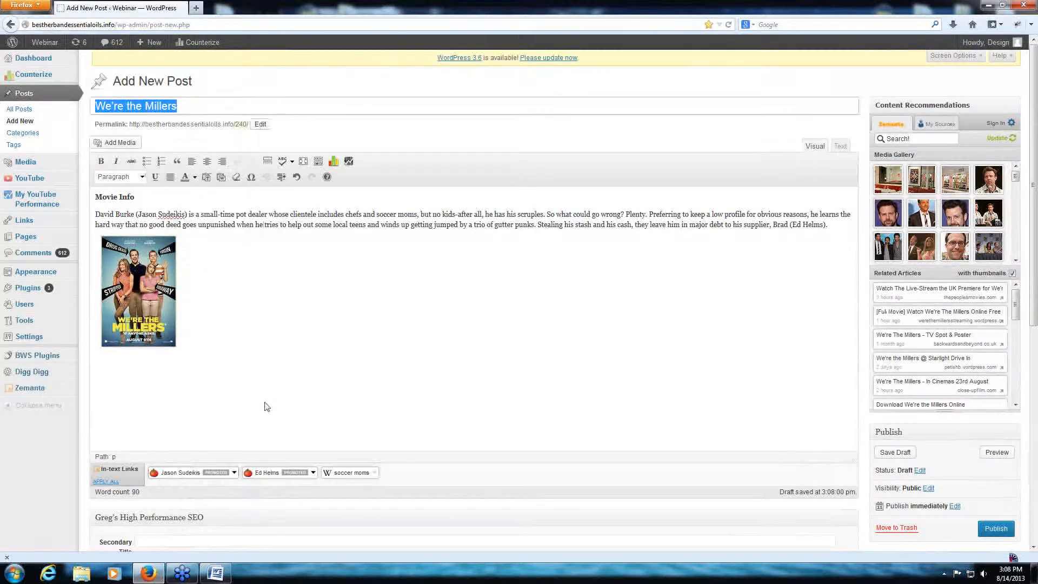
{"action": "scroll", "coordinate": [265, 407], "scroll_direction": "down", "scroll_amount": 3}
{"action": "scroll", "coordinate": [302, 478], "scroll_direction": "down", "scroll_amount": 5}
{"action": "left_click", "coordinate": [152, 234]}
{"action": "right_click", "coordinate": [151, 234]}
{"action": "left_click", "coordinate": [173, 278]}
- Copy "Jason Sudeikis" from the post's first sentence into the SEO section's Head Keywords
{"action": "left_click", "coordinate": [153, 275]}
{"action": "scroll", "coordinate": [305, 324], "scroll_direction": "up", "scroll_amount": 6}
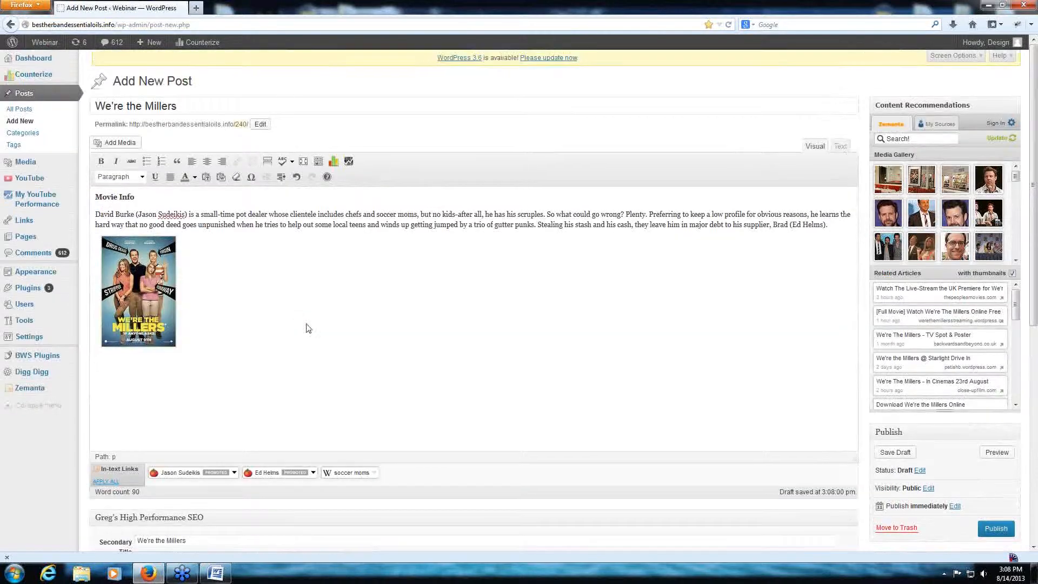
{"action": "scroll", "coordinate": [521, 306], "scroll_direction": "down", "scroll_amount": 8}
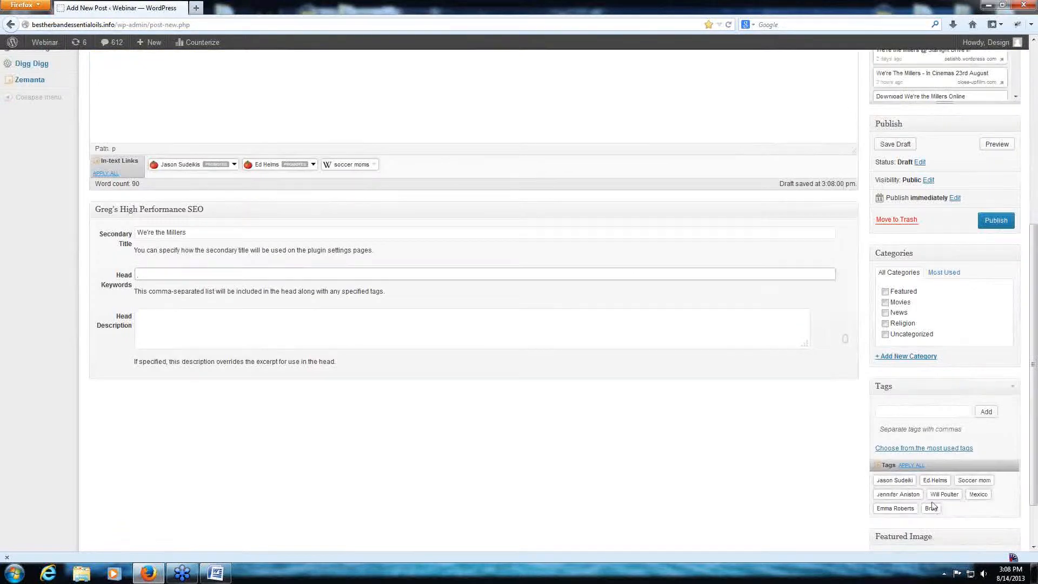
{"action": "left_click", "coordinate": [539, 406]}
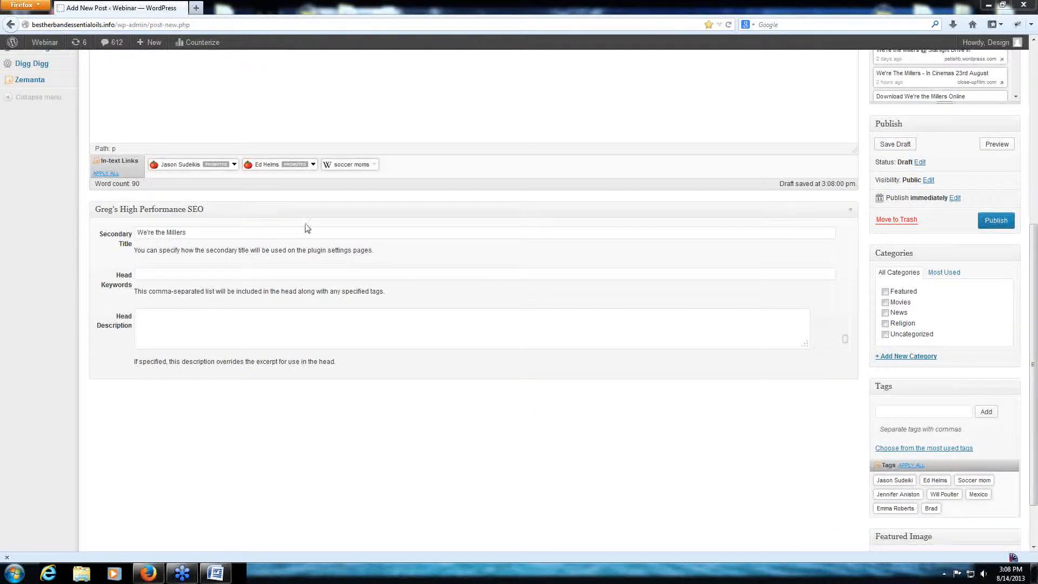
{"action": "scroll", "coordinate": [322, 105], "scroll_direction": "up", "scroll_amount": 10}
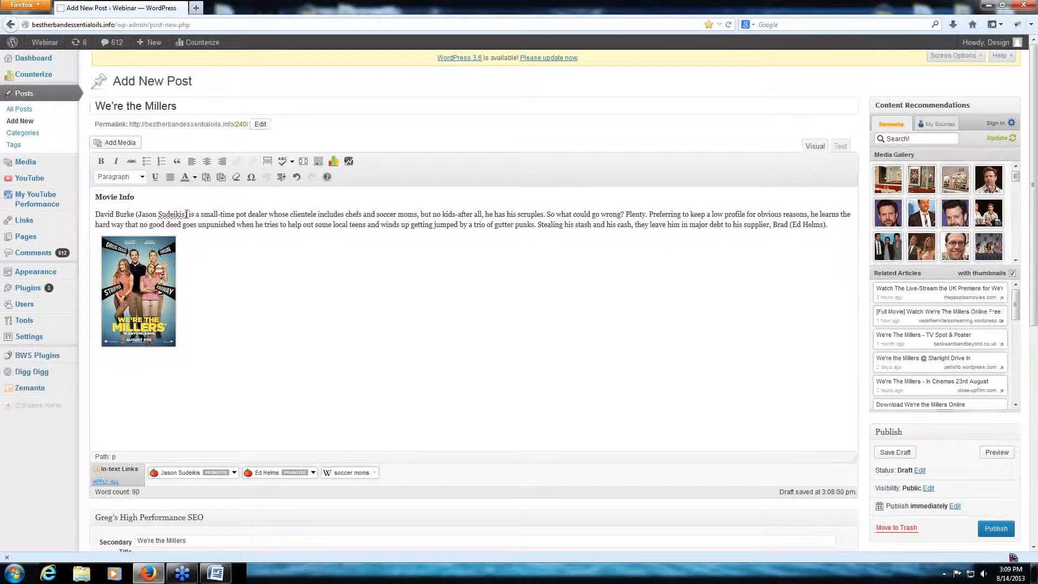
{"action": "left_click_drag", "start_coordinate": [184, 215], "coordinate": [137, 215]}
{"action": "right_click", "coordinate": [137, 215]}
{"action": "left_click", "coordinate": [162, 246]}
{"action": "scroll", "coordinate": [302, 433], "scroll_direction": "down", "scroll_amount": 5}
{"action": "left_click", "coordinate": [146, 398]}
{"action": "right_click", "coordinate": [145, 399]}
{"action": "left_click", "coordinate": [172, 445]}
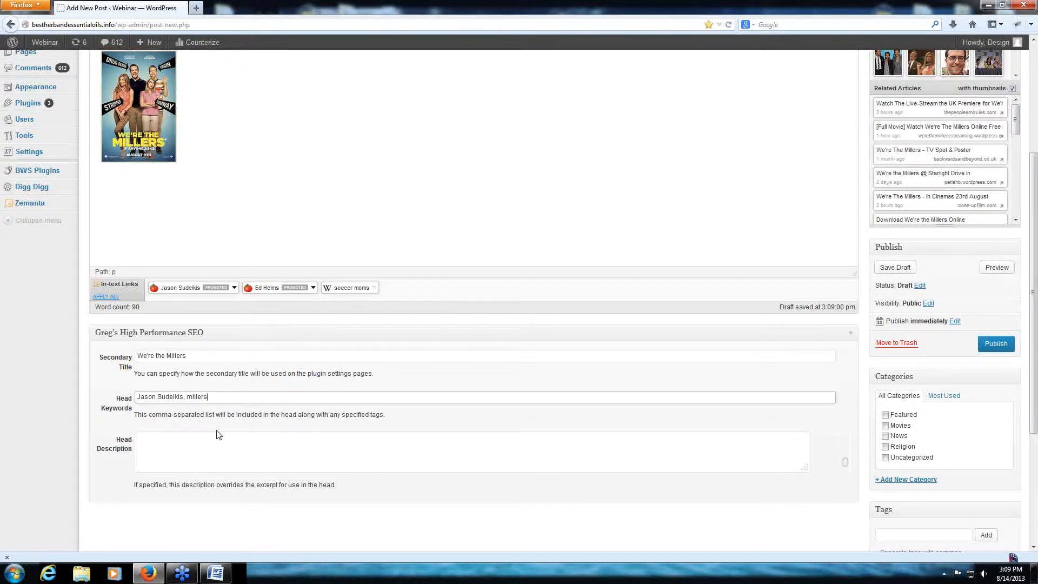
- Add millers, soccer mom and ed helms to the Head Keywords, separated by commas
{"action": "key", "text": "BackSpace"}
{"action": "scroll", "coordinate": [1002, 431], "scroll_direction": "down", "scroll_amount": 4}
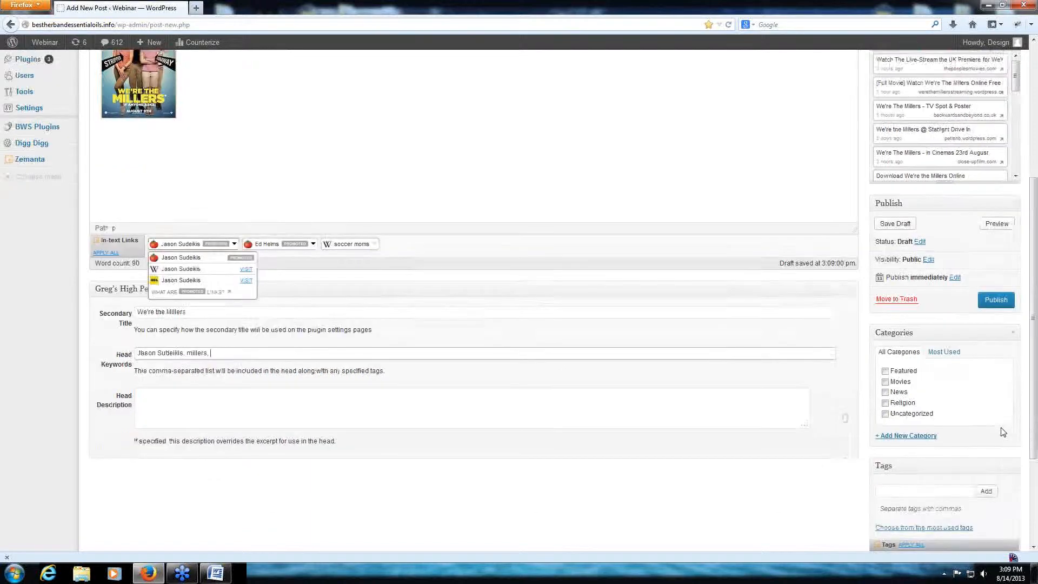
{"action": "scroll", "coordinate": [260, 300], "scroll_direction": "up", "scroll_amount": 3}
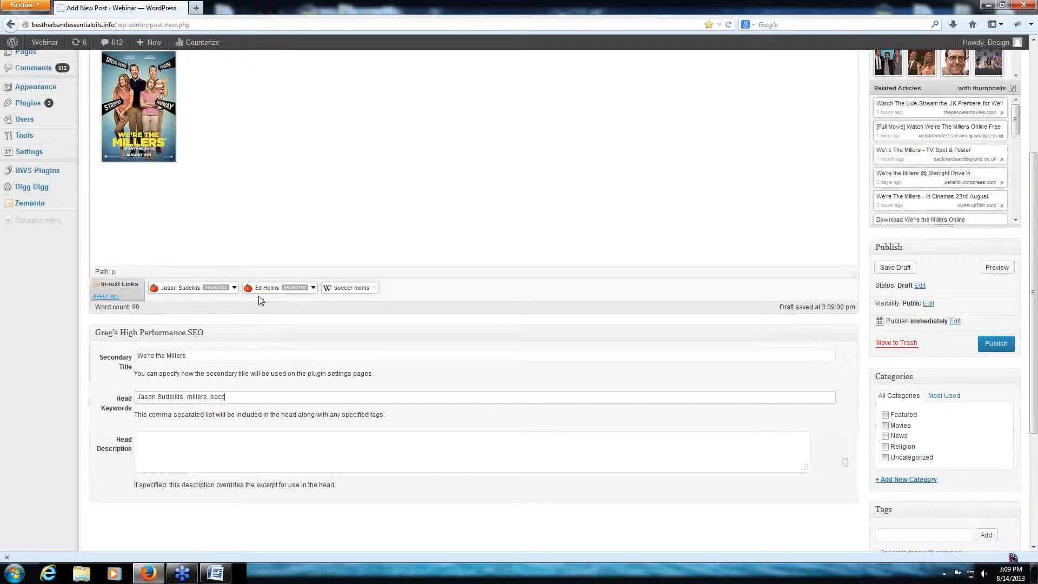
{"action": "type", "text": ", soccer mom,"}
{"action": "left_click", "coordinate": [262, 289]}
{"action": "scroll", "coordinate": [1032, 489], "scroll_direction": "down", "scroll_amount": 3}
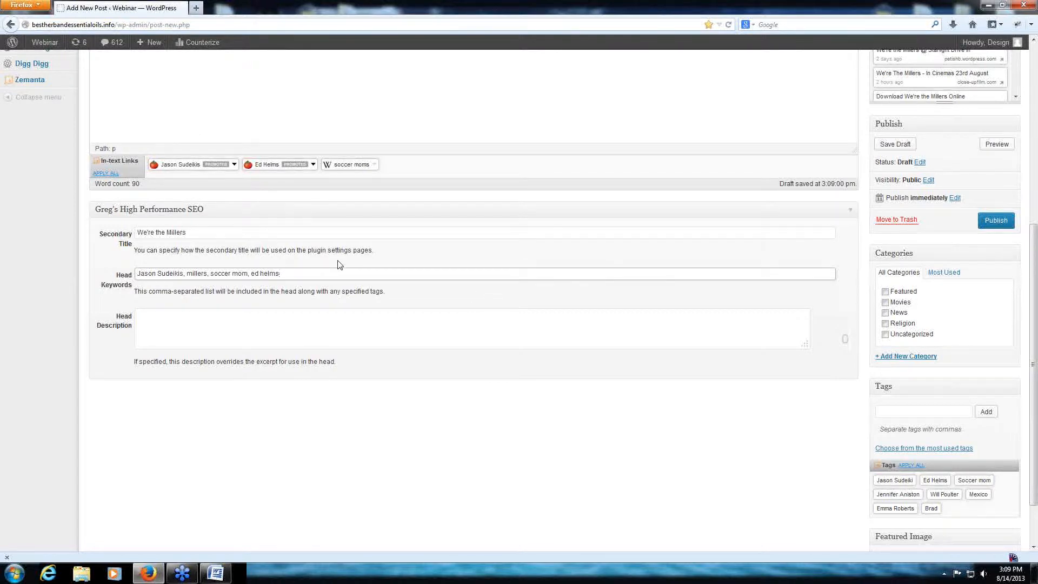
- Insert "We're the Millers - " at the start of the post's paragraph, before "David Burke"
{"action": "left_click", "coordinate": [264, 319]}
{"action": "scroll", "coordinate": [305, 232], "scroll_direction": "up", "scroll_amount": 5}
{"action": "left_click", "coordinate": [163, 221]}
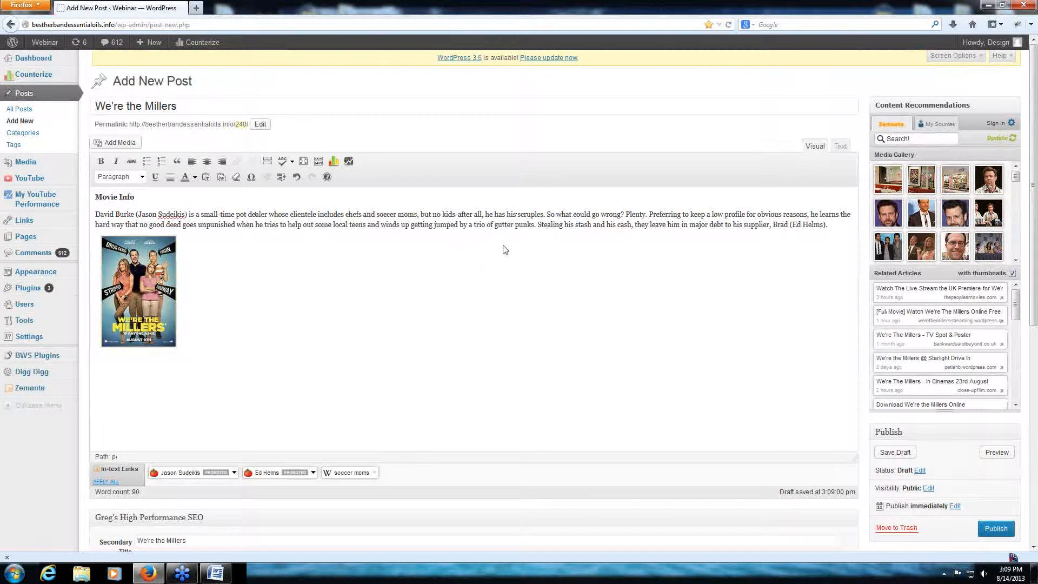
{"action": "left_click", "coordinate": [96, 214]}
{"action": "type", "text": "W"}
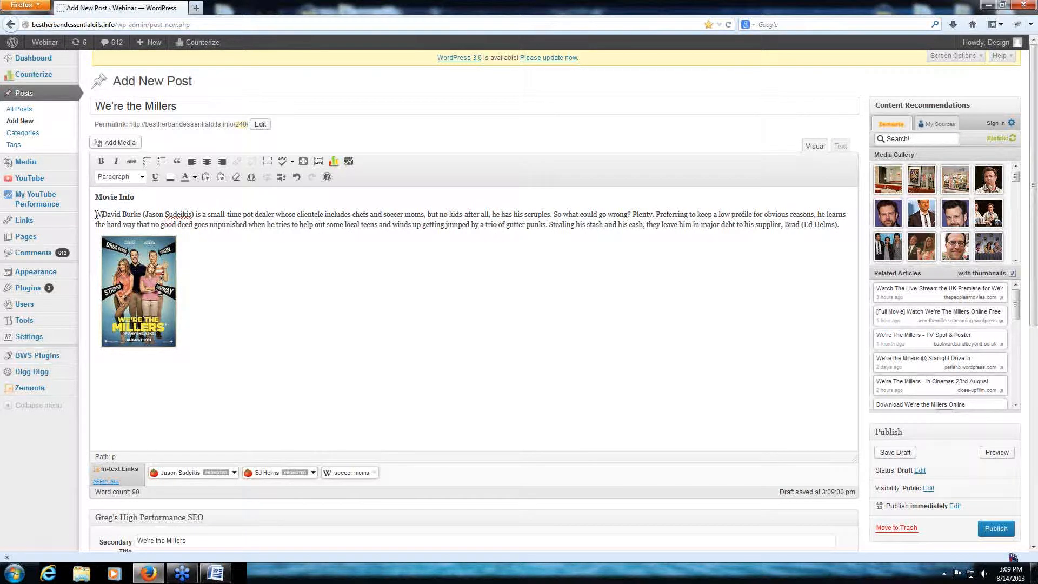
{"action": "type", "text": "e're the Millers -"}
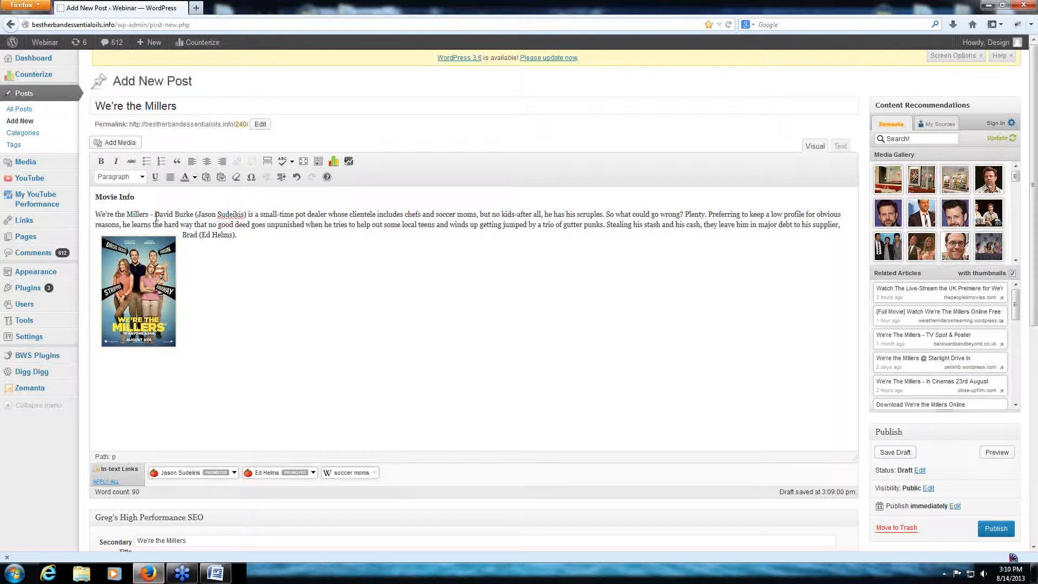
- Copy the post's paragraph from "We're the Millers" through "So what could go wrong?" into the SEO section's Head Description
{"action": "left_click_drag", "start_coordinate": [96, 218], "coordinate": [685, 216]}
{"action": "right_click", "coordinate": [659, 219]}
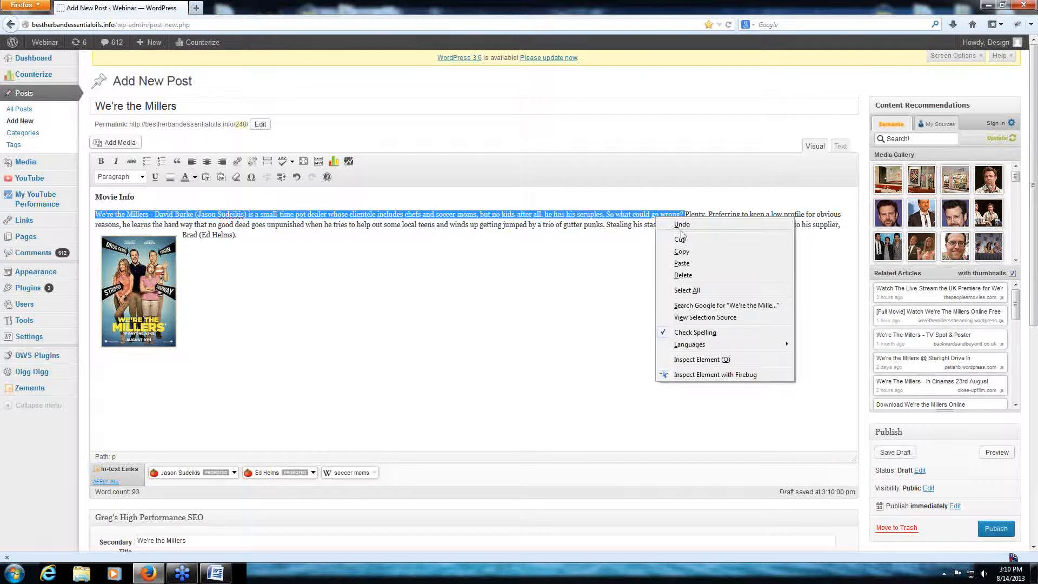
{"action": "left_click", "coordinate": [681, 251]}
{"action": "scroll", "coordinate": [487, 432], "scroll_direction": "down", "scroll_amount": 8}
{"action": "right_click", "coordinate": [181, 387]}
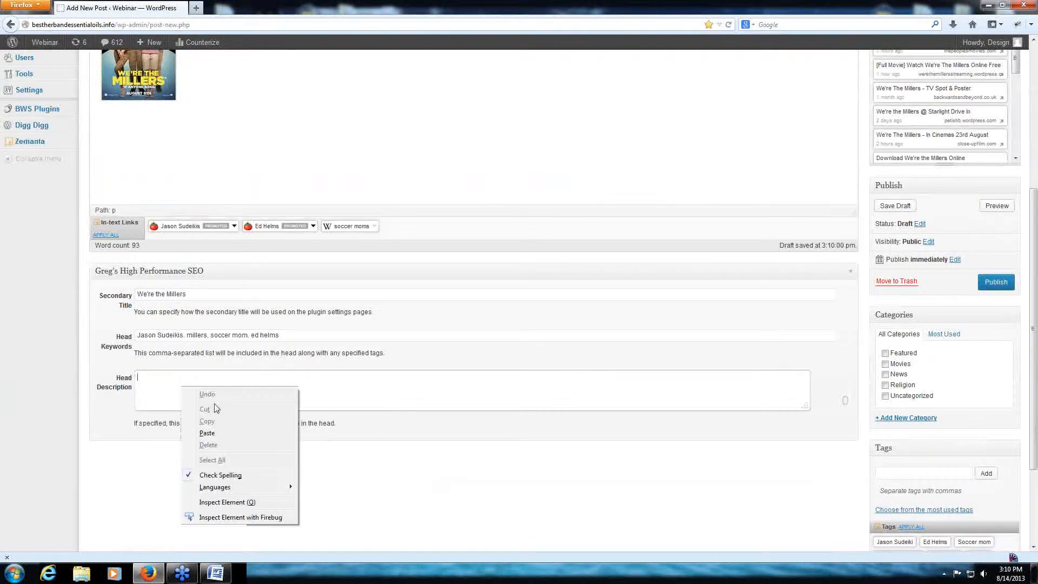
{"action": "left_click", "coordinate": [205, 430]}
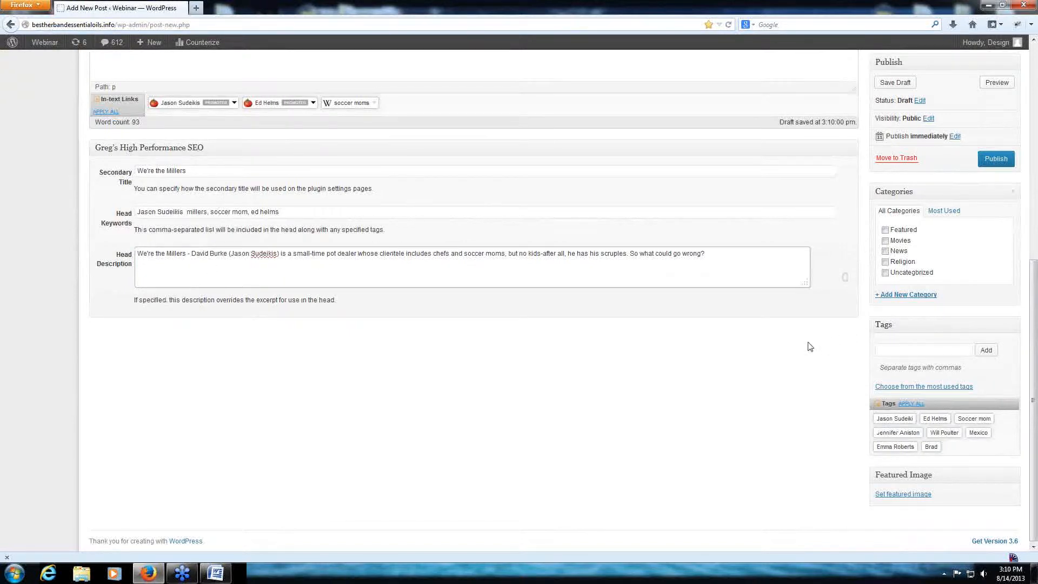
- Preview a suggested Jason Sudeikis photo in the Content Recommendations media gallery
{"action": "scroll", "coordinate": [808, 345], "scroll_direction": "up", "scroll_amount": 6}
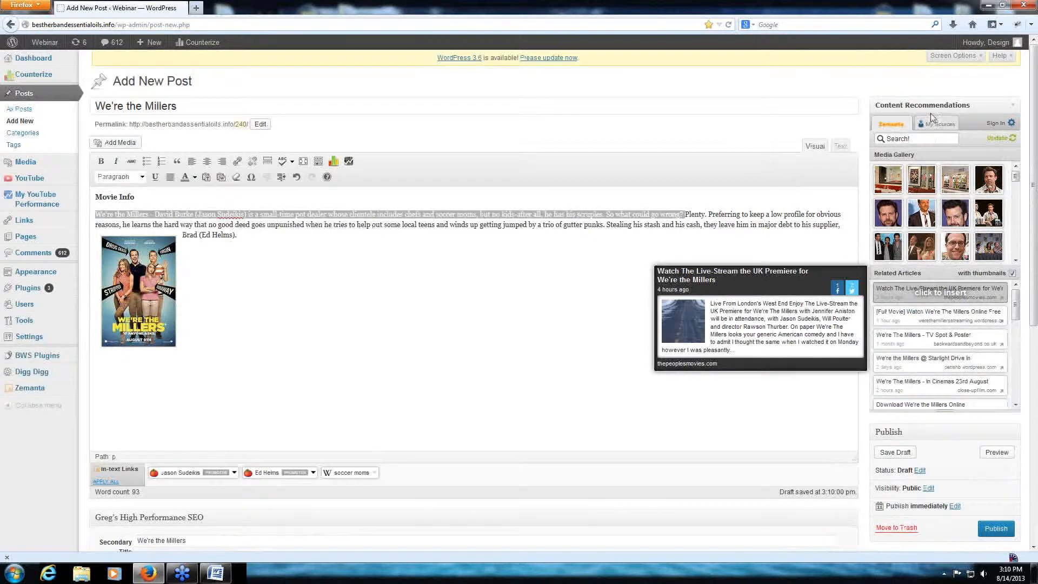
{"action": "left_click", "coordinate": [928, 106]}
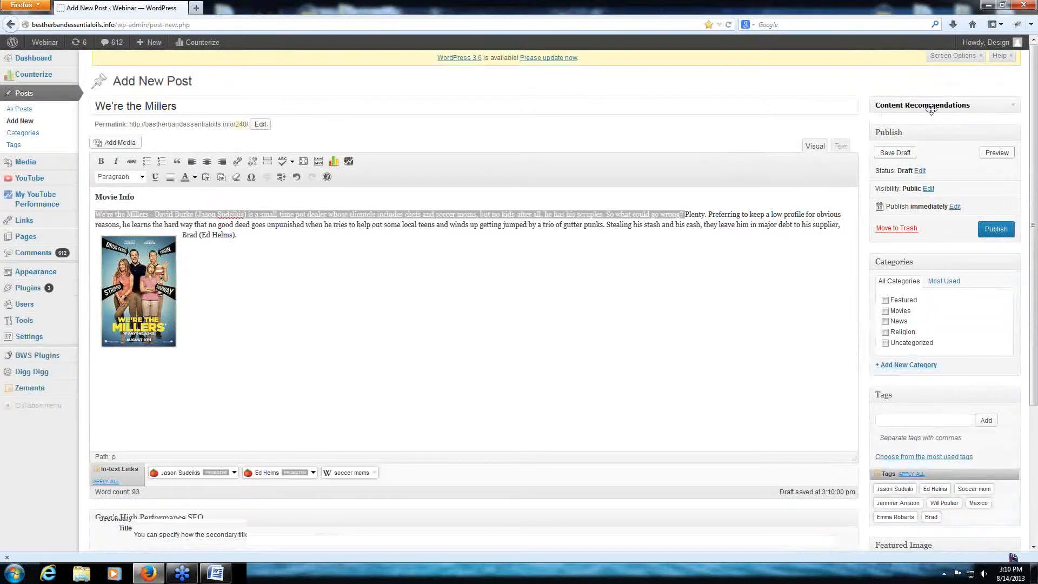
{"action": "left_click", "coordinate": [928, 106]}
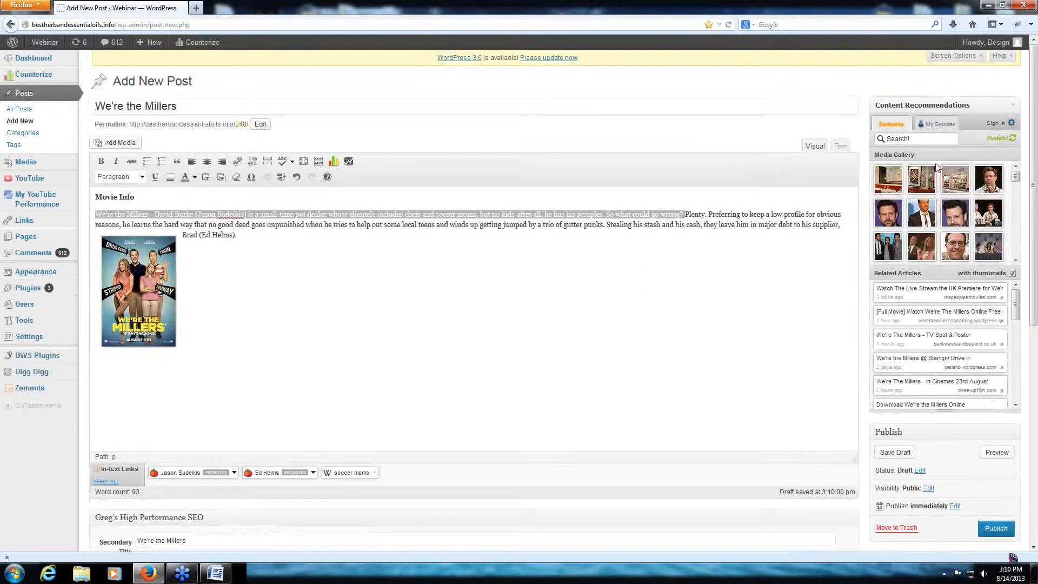
{"action": "mouse_move", "coordinate": [993, 185]}
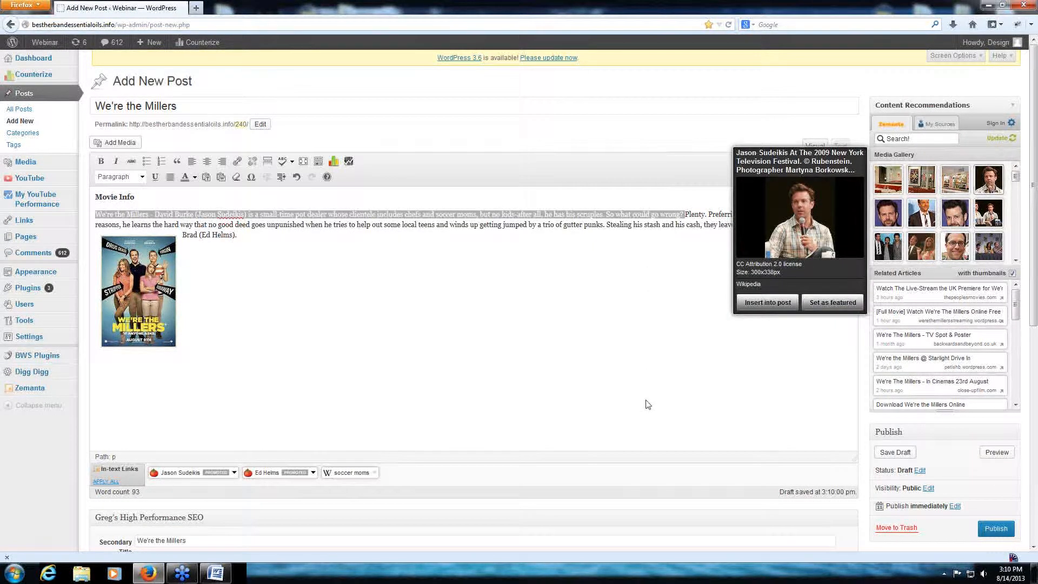
- Apply all the suggested in-text links to the post: Jason Sudeikis, Ed Helms and soccer moms
{"action": "scroll", "coordinate": [378, 405], "scroll_direction": "down", "scroll_amount": 3}
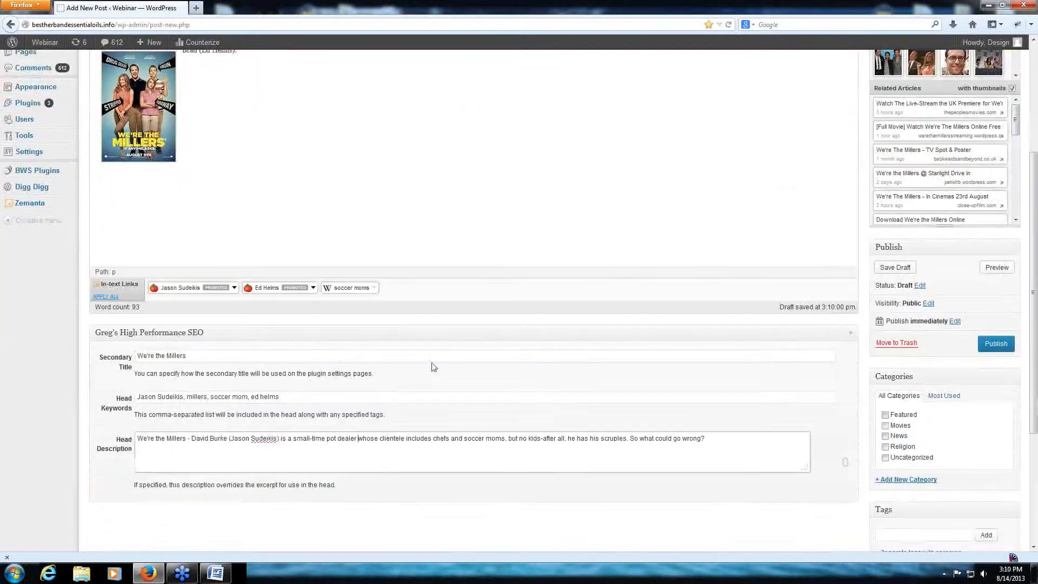
{"action": "left_click", "coordinate": [101, 296]}
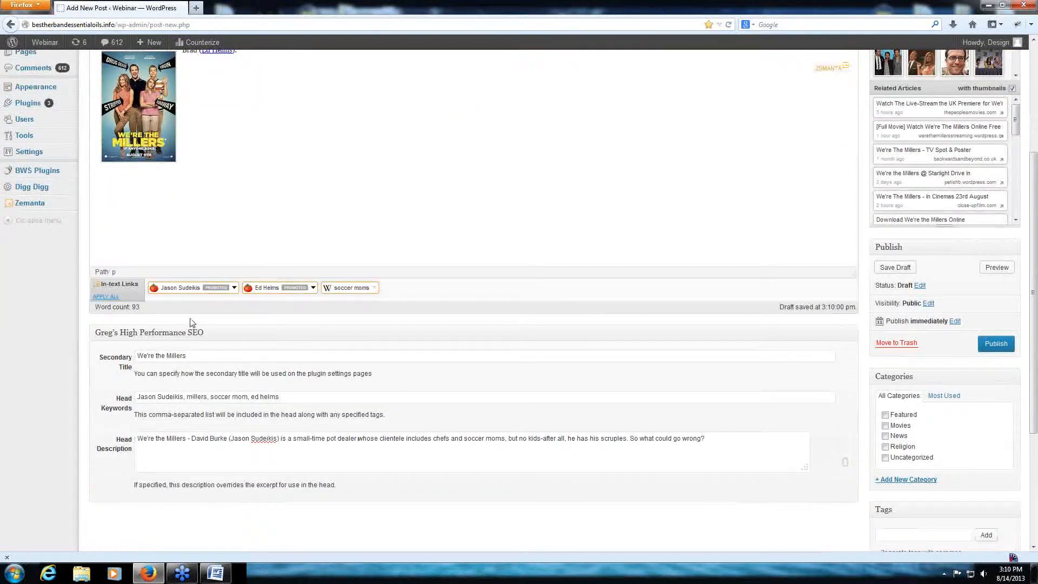
{"action": "scroll", "coordinate": [485, 241], "scroll_direction": "up", "scroll_amount": 3}
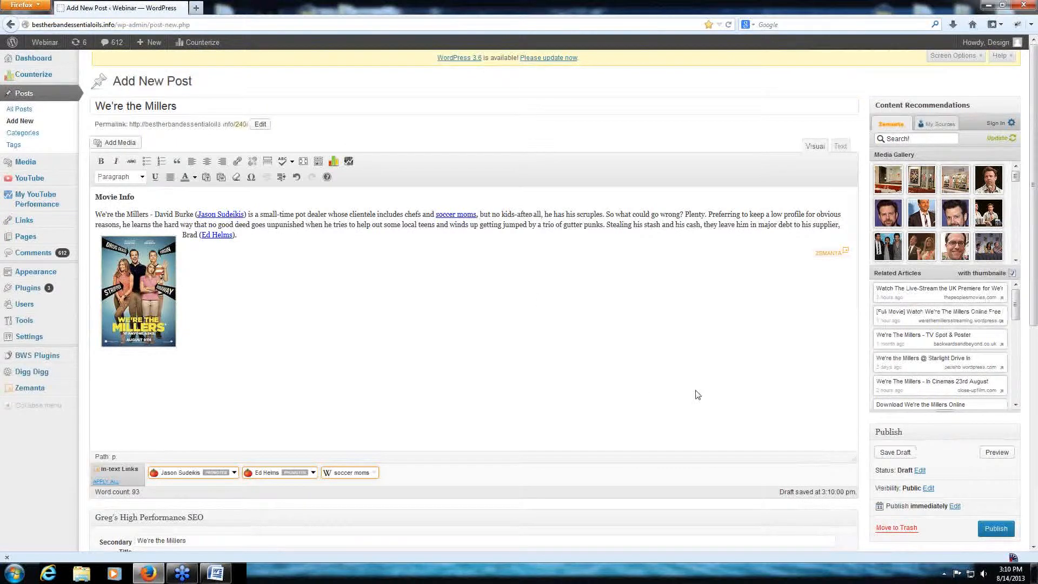
- Add all the suggested tags to the post and assign it to the Movies category
{"action": "scroll", "coordinate": [697, 394], "scroll_direction": "down", "scroll_amount": 6}
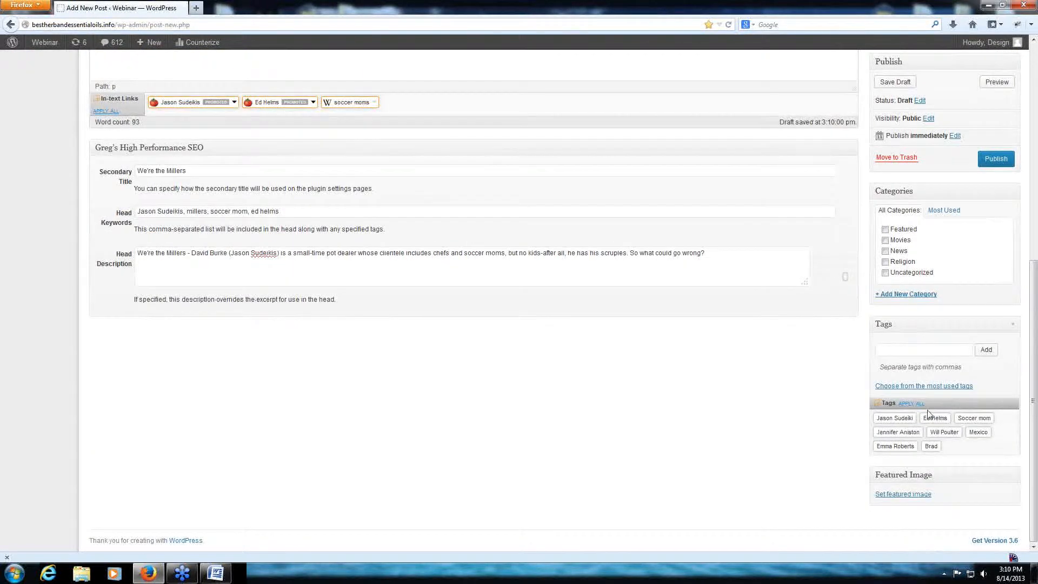
{"action": "left_click", "coordinate": [917, 404]}
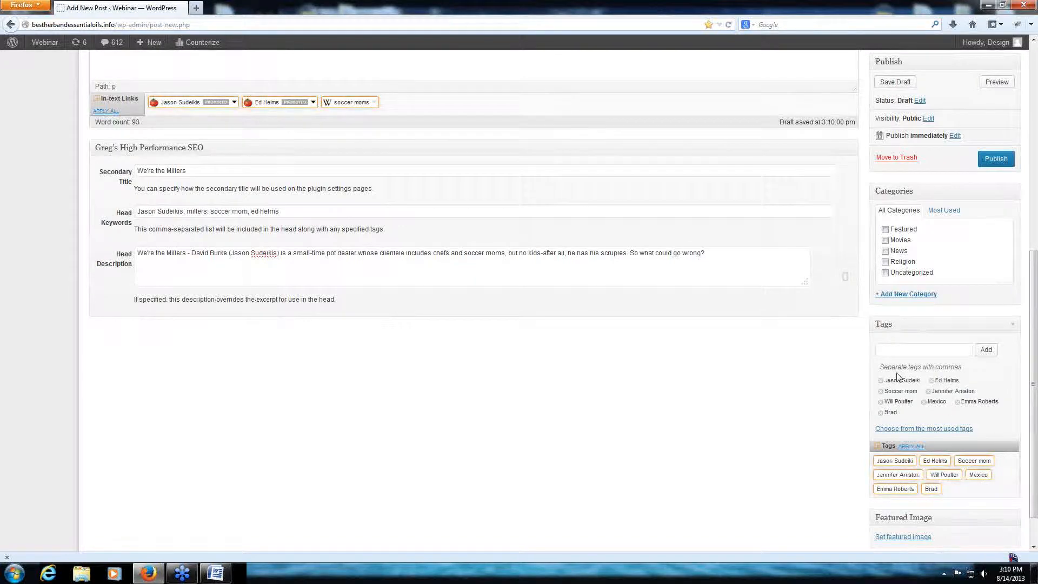
{"action": "scroll", "coordinate": [879, 447], "scroll_direction": "up", "scroll_amount": 6}
{"action": "scroll", "coordinate": [878, 447], "scroll_direction": "down", "scroll_amount": 7}
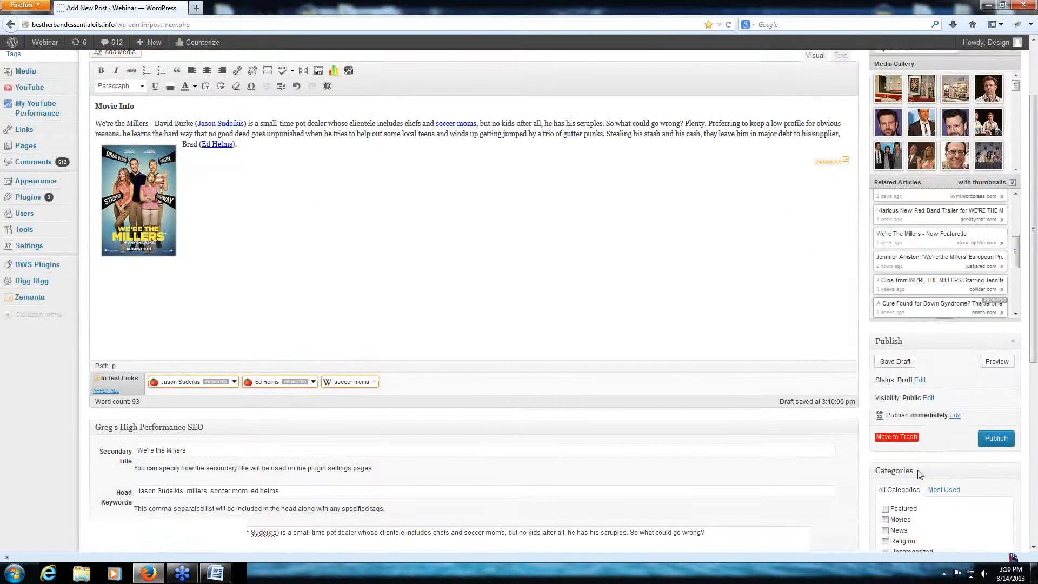
{"action": "left_click", "coordinate": [885, 197]}
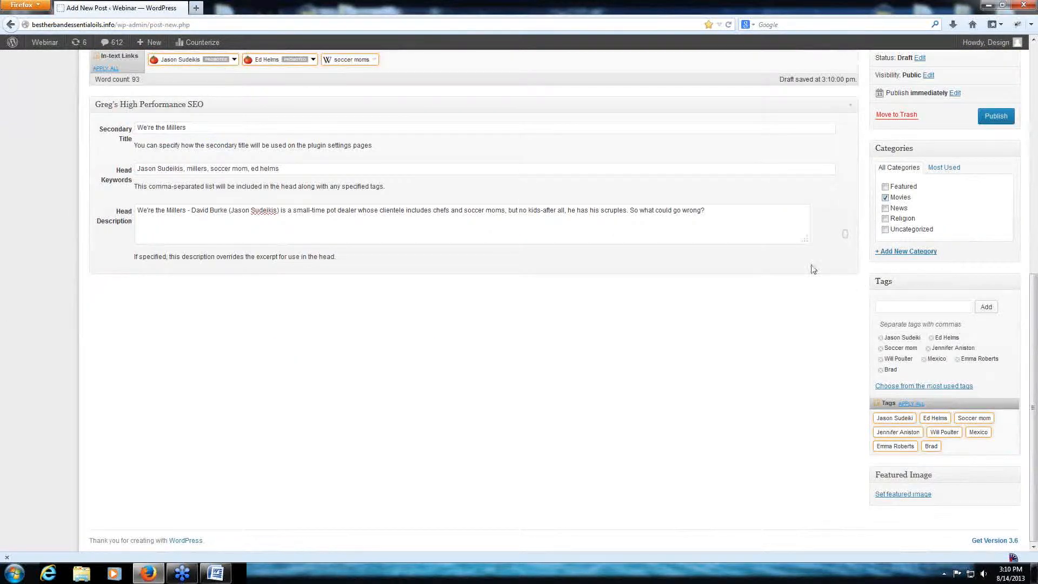
- Publish the "We're the Millers" post
{"action": "scroll", "coordinate": [800, 265], "scroll_direction": "up", "scroll_amount": 6}
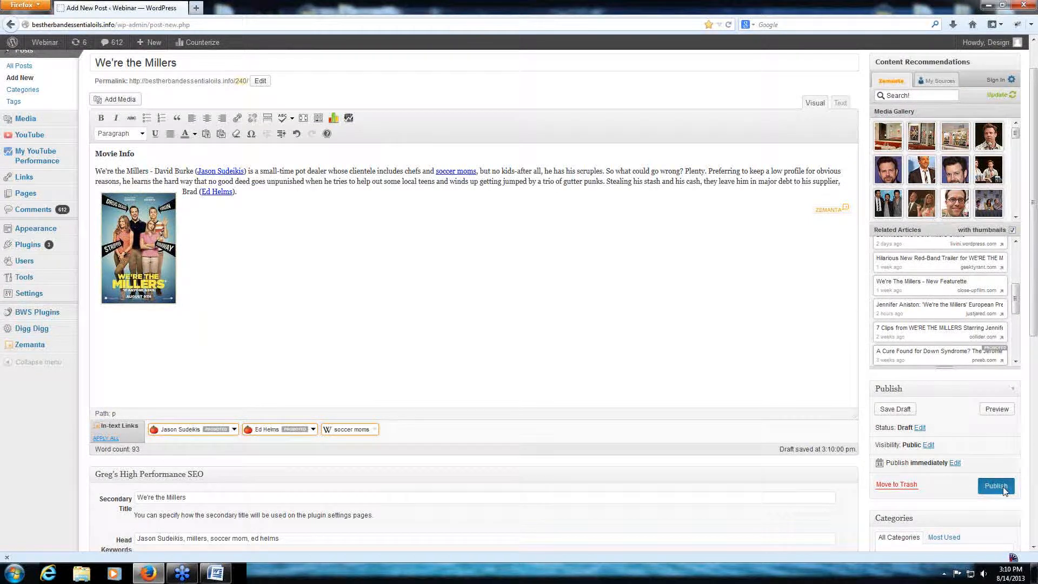
{"action": "left_click", "coordinate": [996, 486]}
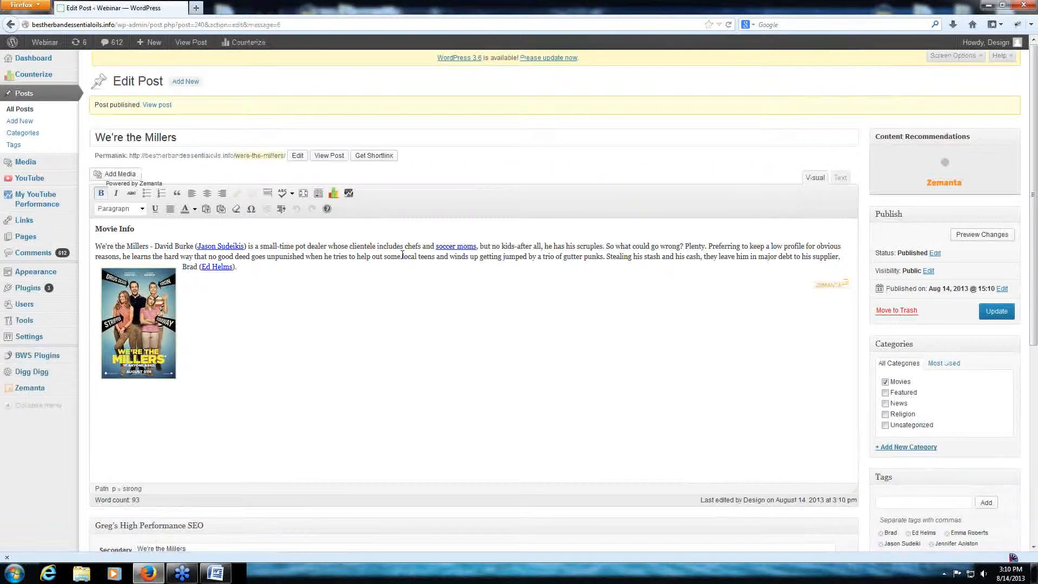
{"action": "scroll", "coordinate": [242, 303], "scroll_direction": "down", "scroll_amount": 5}
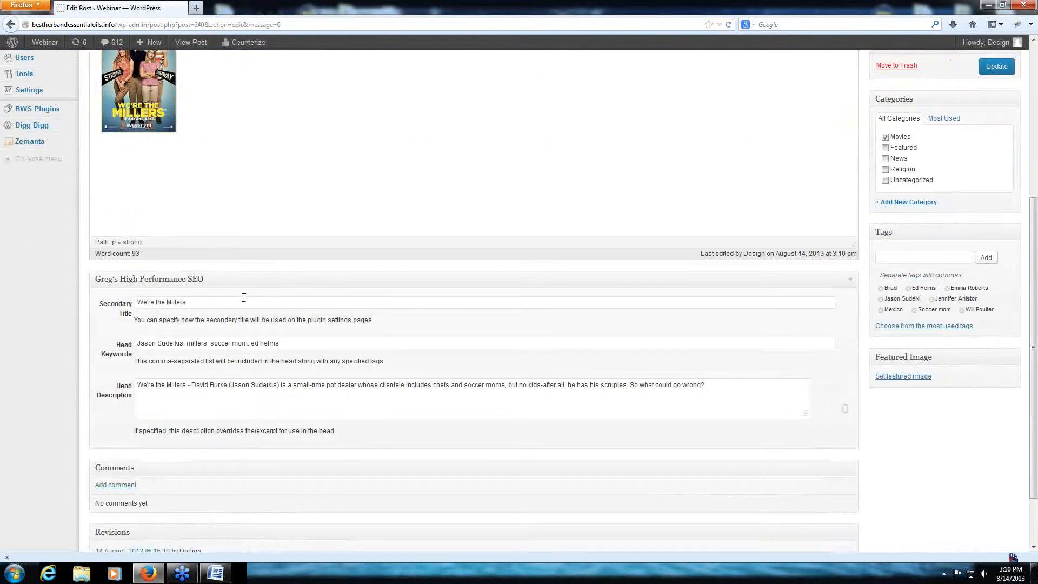
{"action": "scroll", "coordinate": [245, 300], "scroll_direction": "up", "scroll_amount": 5}
- Open the published post on the site and examine its text links, poster image, category and tags
{"action": "left_click", "coordinate": [331, 156]}
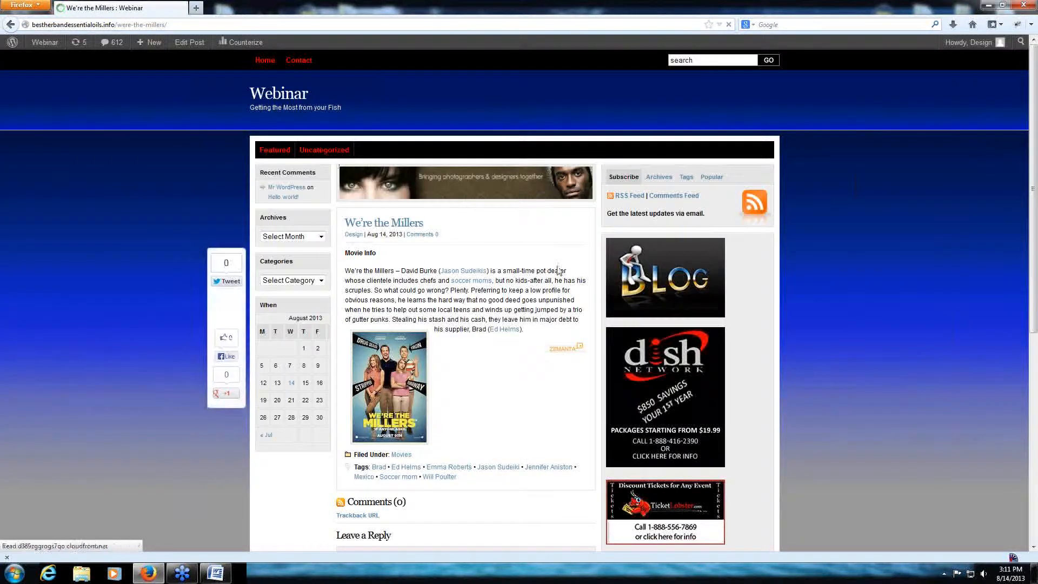
{"action": "scroll", "coordinate": [463, 287], "scroll_direction": "down", "scroll_amount": 1}
{"action": "scroll", "coordinate": [463, 286], "scroll_direction": "down", "scroll_amount": 4}
{"action": "scroll", "coordinate": [449, 284], "scroll_direction": "up", "scroll_amount": 5}
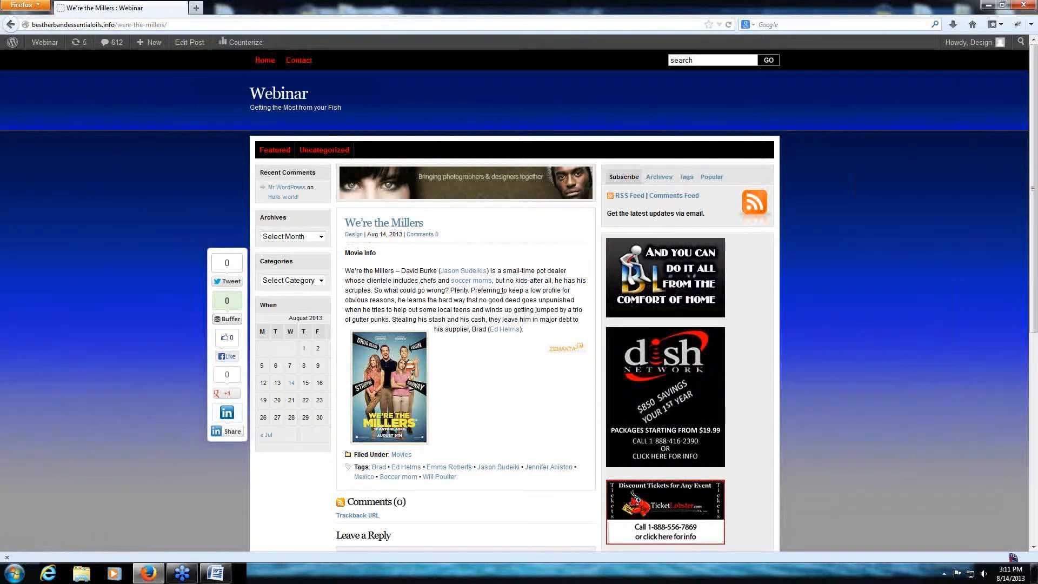
{"action": "left_click", "coordinate": [393, 233]}
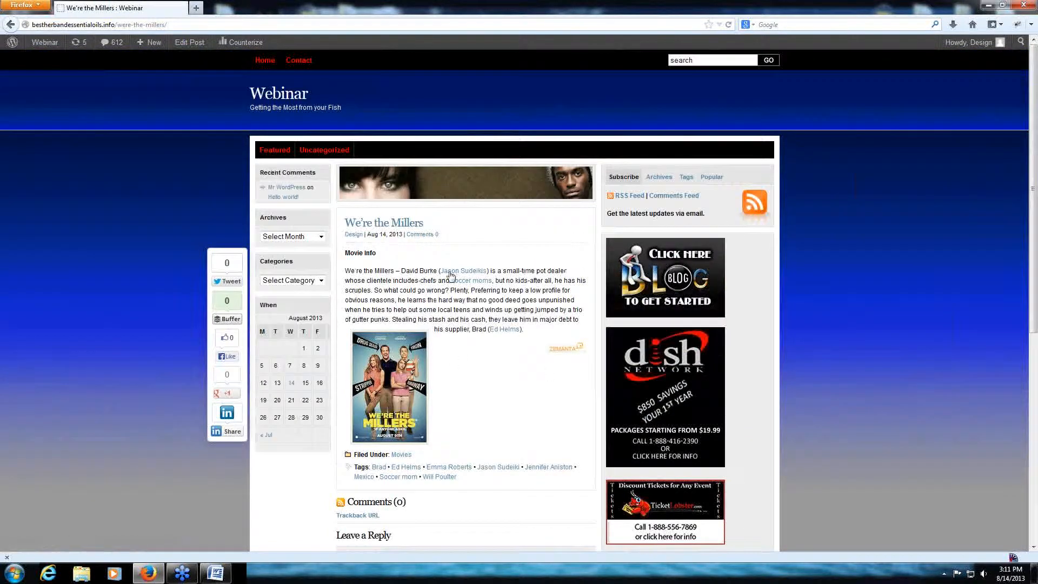
{"action": "scroll", "coordinate": [523, 349], "scroll_direction": "down", "scroll_amount": 4}
{"action": "scroll", "coordinate": [461, 189], "scroll_direction": "up", "scroll_amount": 4}
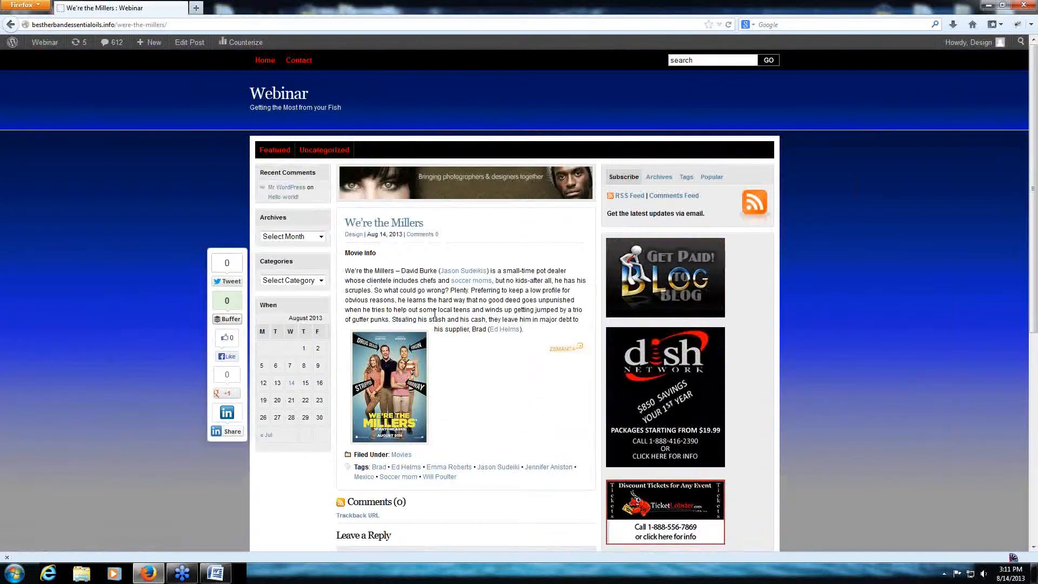
{"action": "scroll", "coordinate": [359, 298], "scroll_direction": "down", "scroll_amount": 5}
{"action": "scroll", "coordinate": [364, 301], "scroll_direction": "up", "scroll_amount": 5}
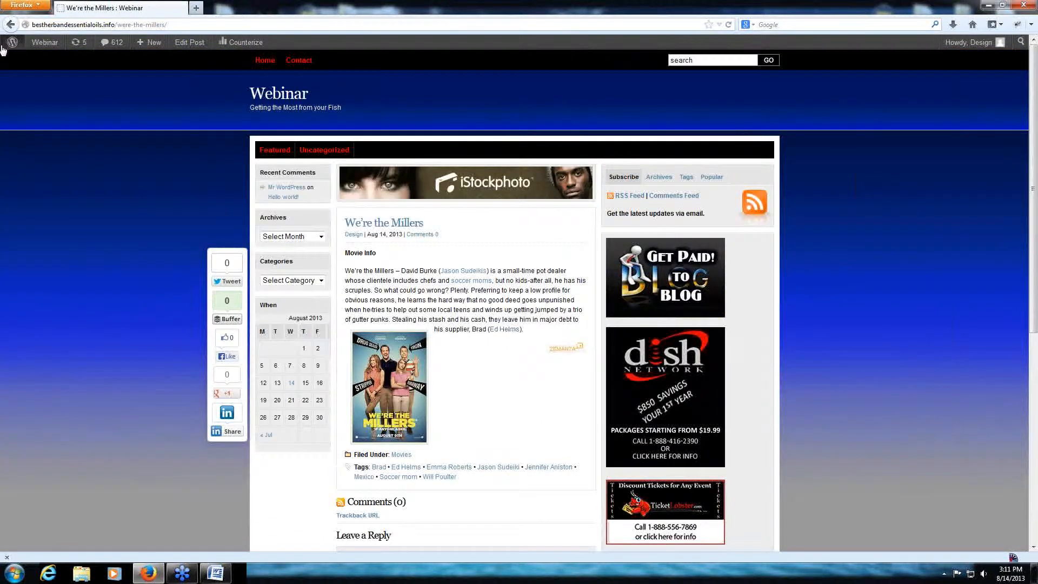